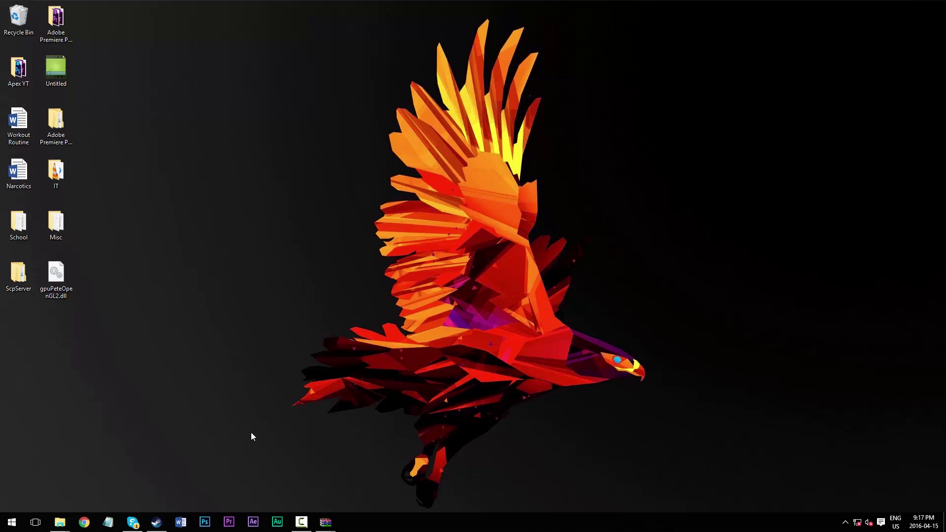
- Open the ePSXe190 ZIP archive from the Downloads folder and dismiss the WinRAR licence reminder
mouse_move(60, 522)
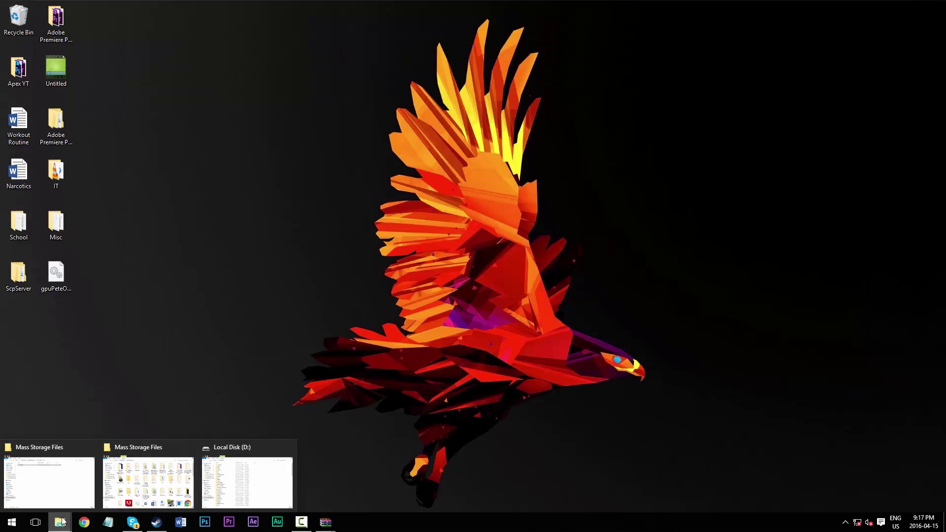
right_click(60, 521)
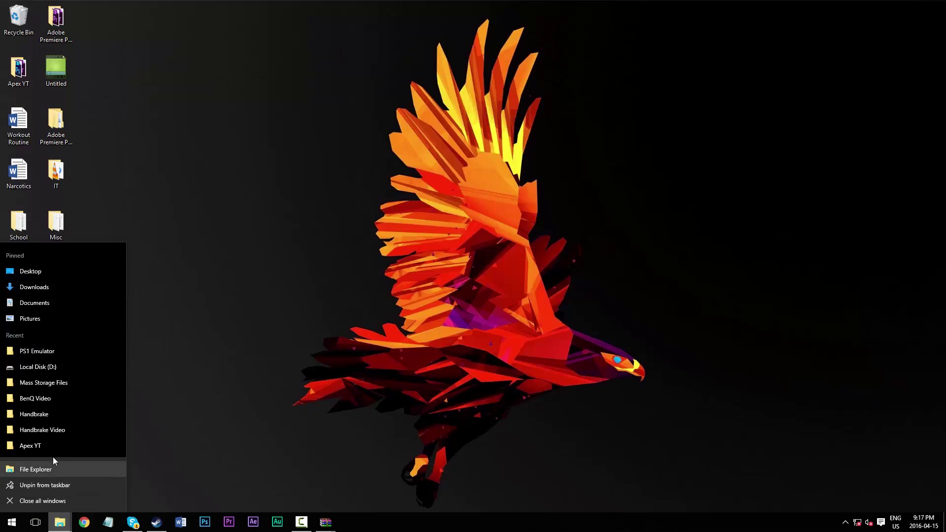
left_click(34, 287)
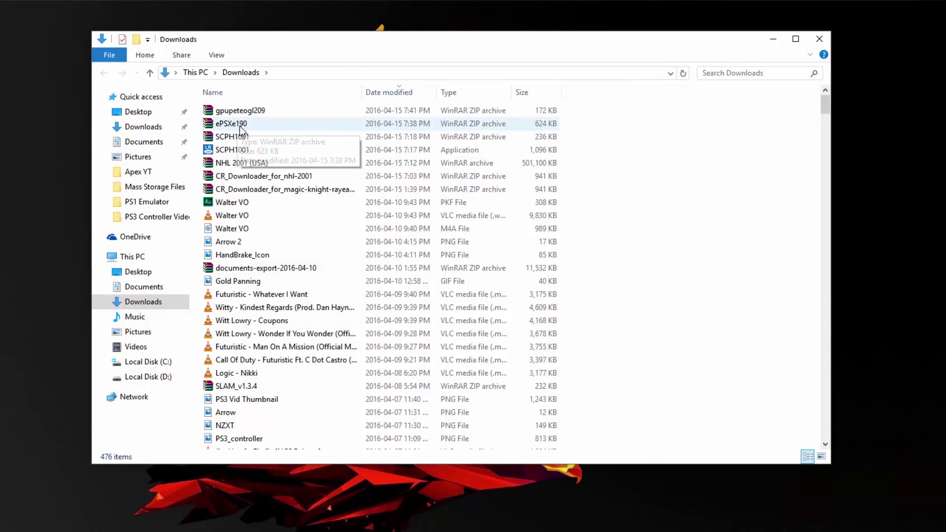
left_click(284, 122)
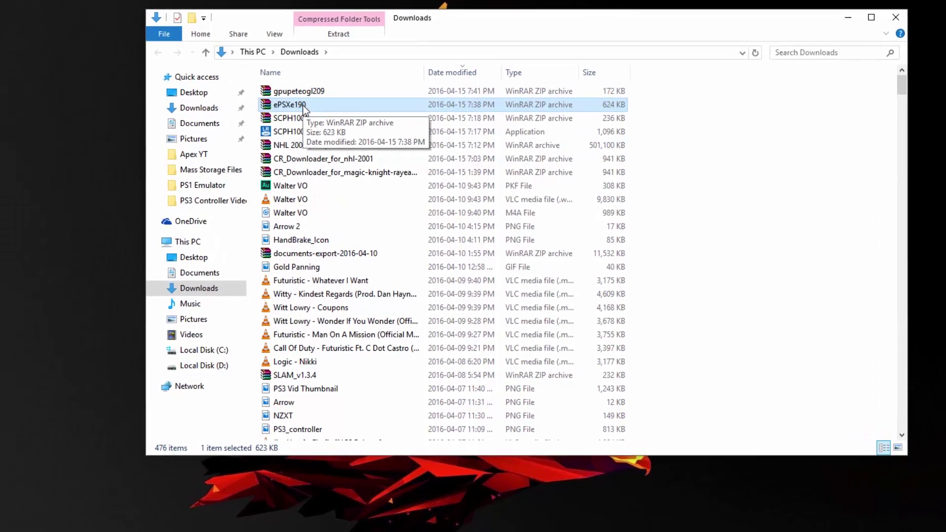
double_click(241, 126)
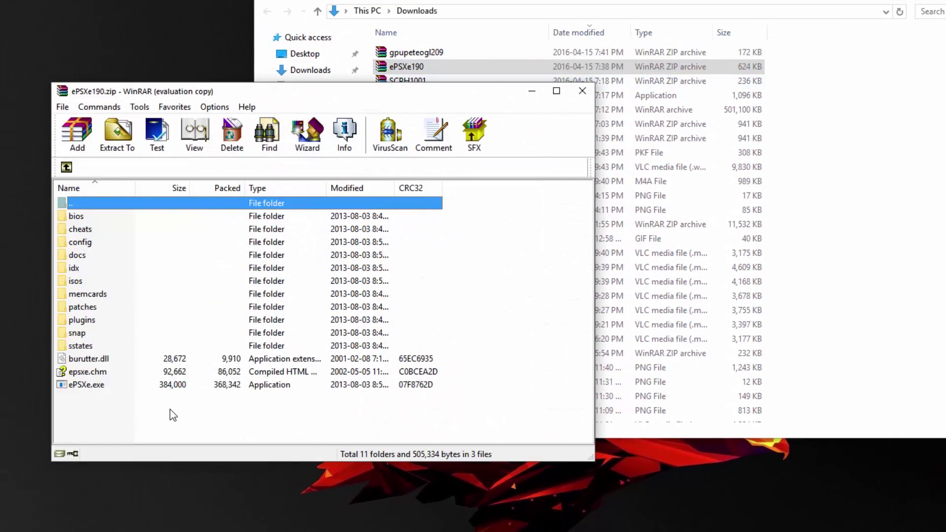
left_click(430, 224)
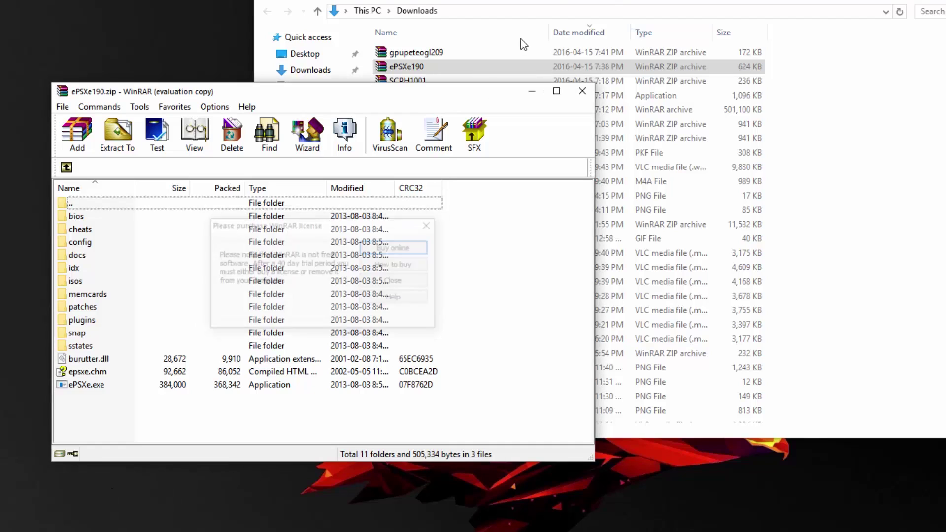
- Browse the file window to the PS1 Emulator folder inside Mass Storage Files on Local Disk (D:)
left_click(519, 42)
left_click_drag(595, 4, 798, 30)
left_click(523, 387)
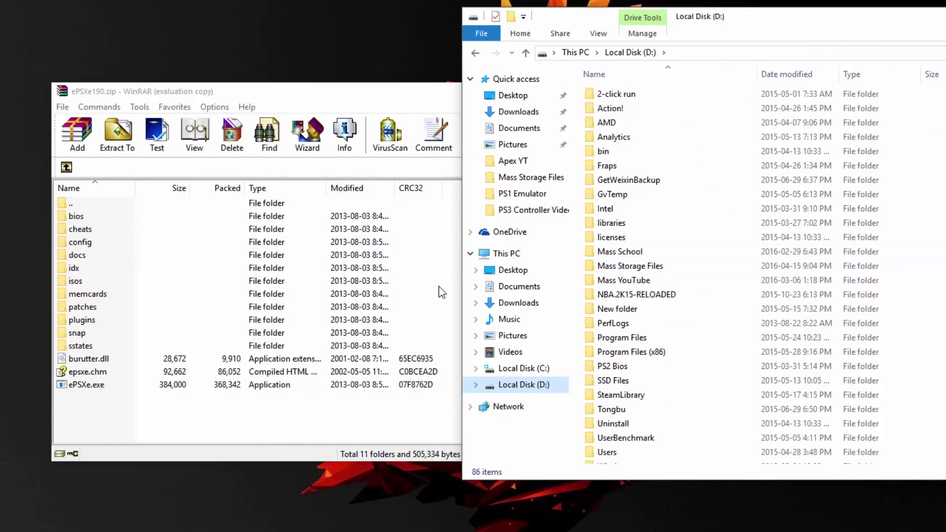
double_click(630, 267)
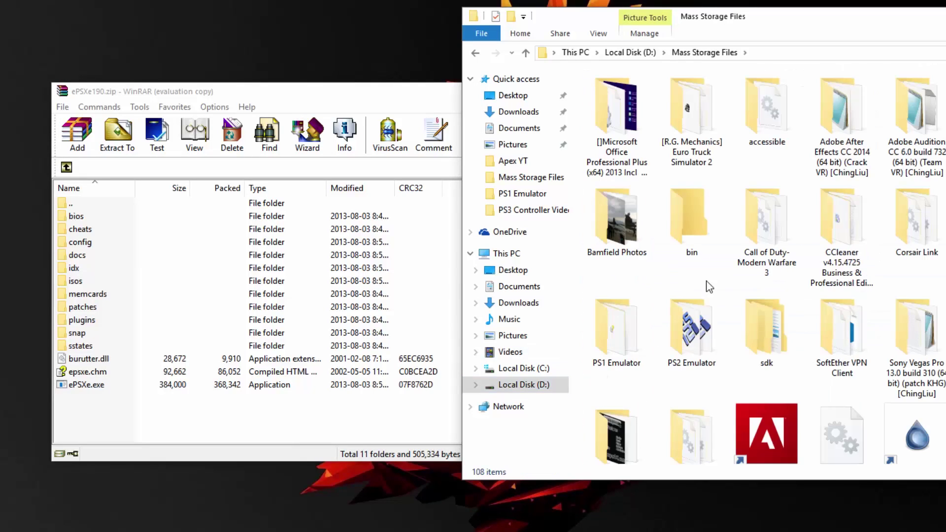
double_click(603, 345)
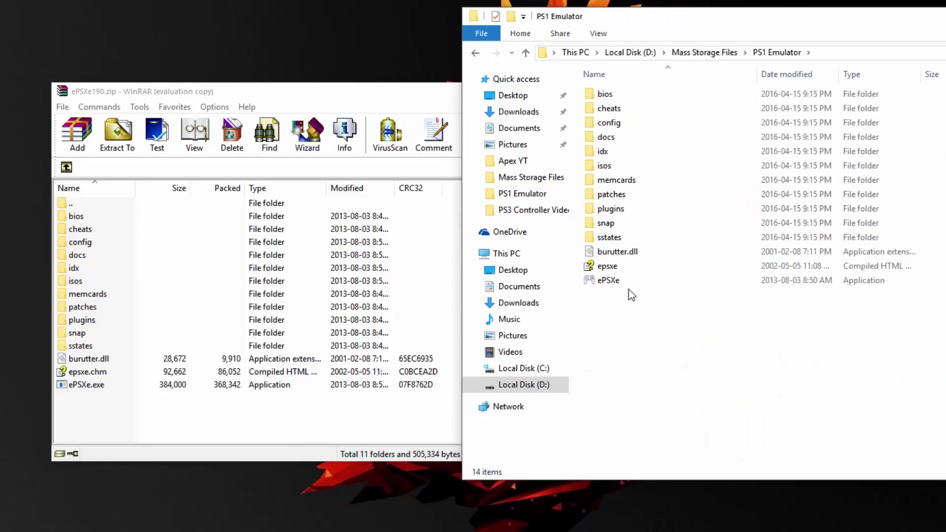
- Delete all existing files and folders from the PS1 Emulator folder
left_click_drag(629, 290, 606, 91)
right_click(617, 130)
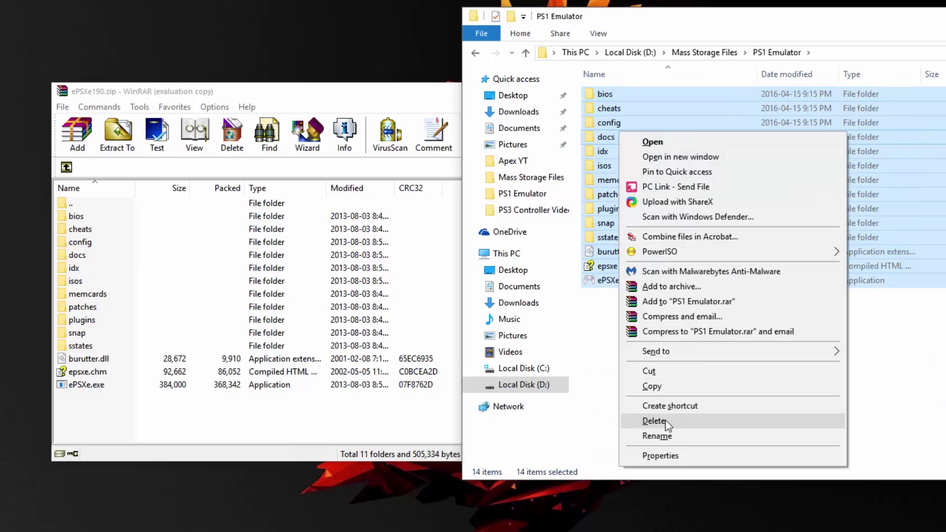
left_click(640, 420)
- Extract all folders and files from ePSXe190.zip into the empty PS1 Emulator folder
left_click(165, 427)
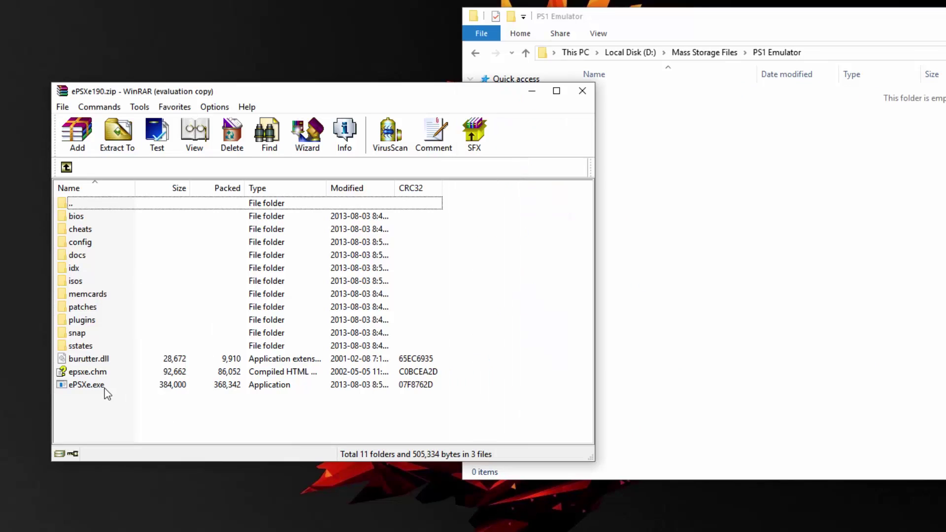
left_click(104, 387)
left_click(84, 219, "shift")
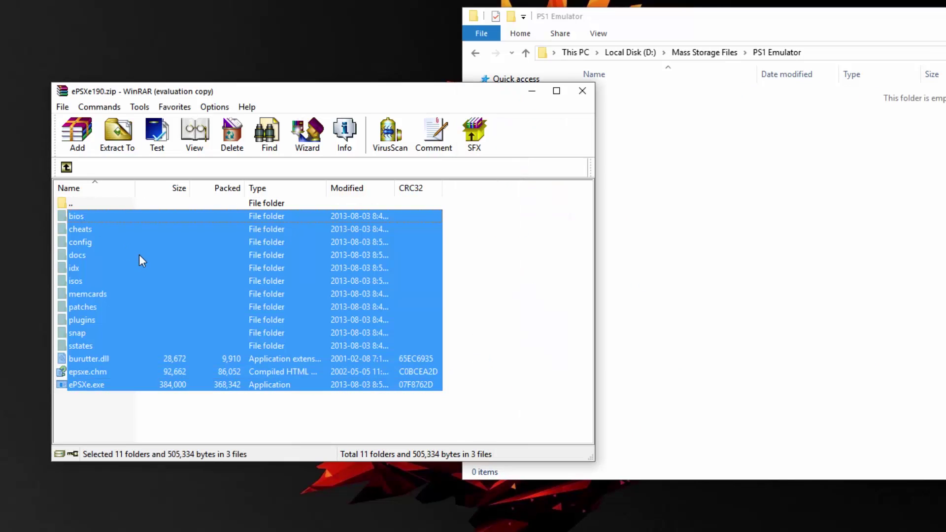
left_click_drag(139, 257, 704, 213)
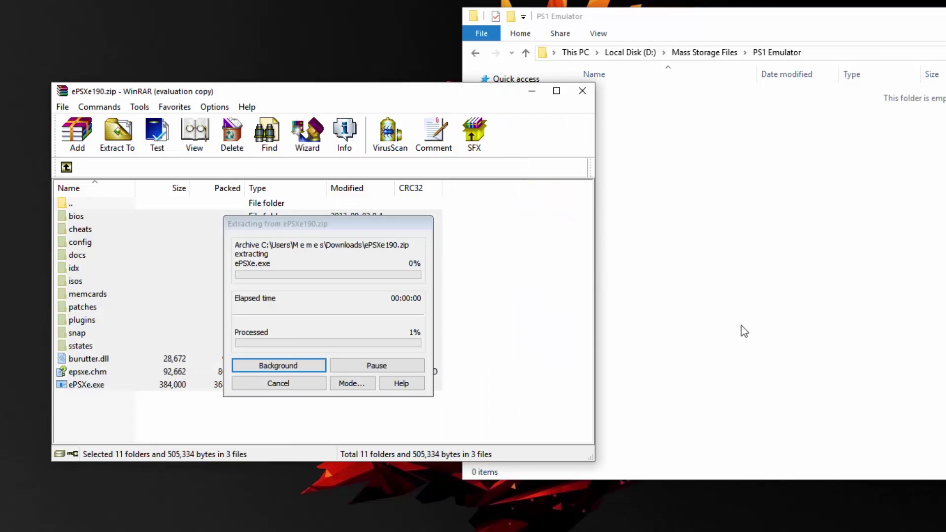
- Launch the extracted ePSXe application from the PS1 Emulator folder and allow it to run despite the security warning
left_click(658, 357)
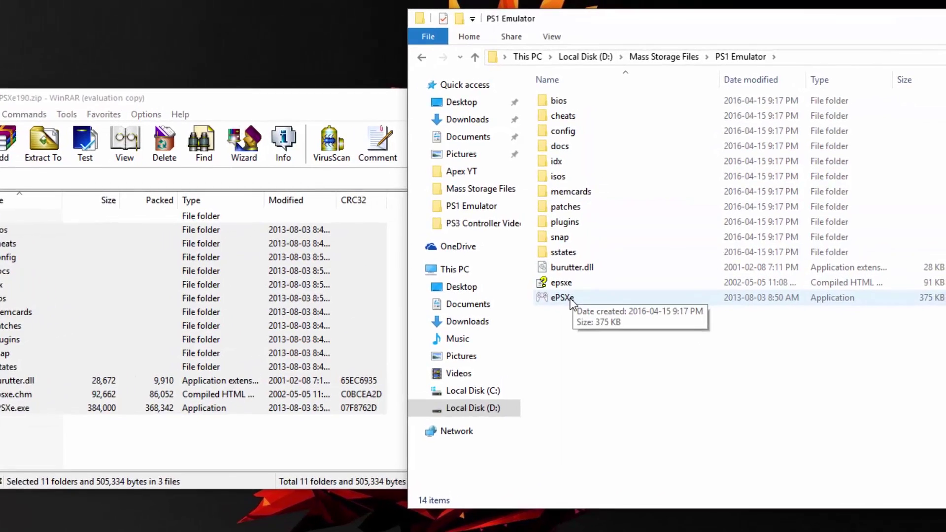
left_click(571, 300)
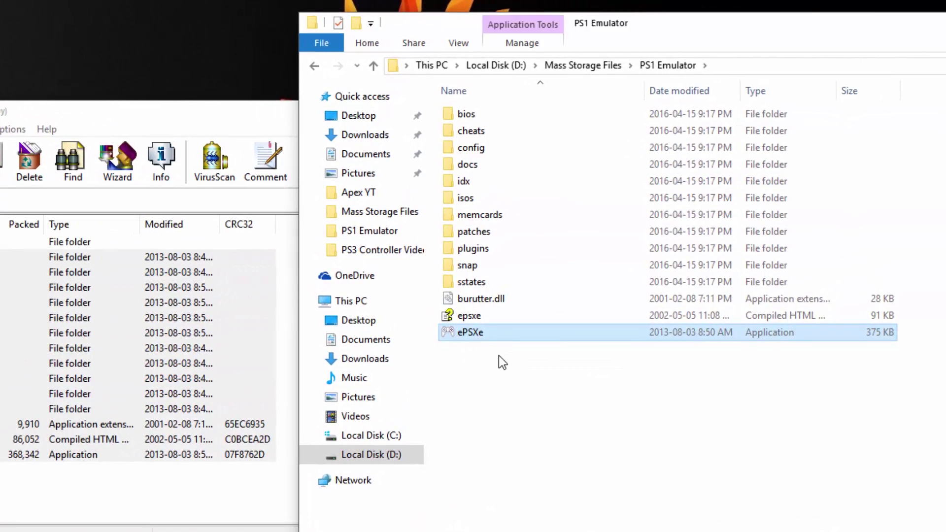
double_click(480, 338)
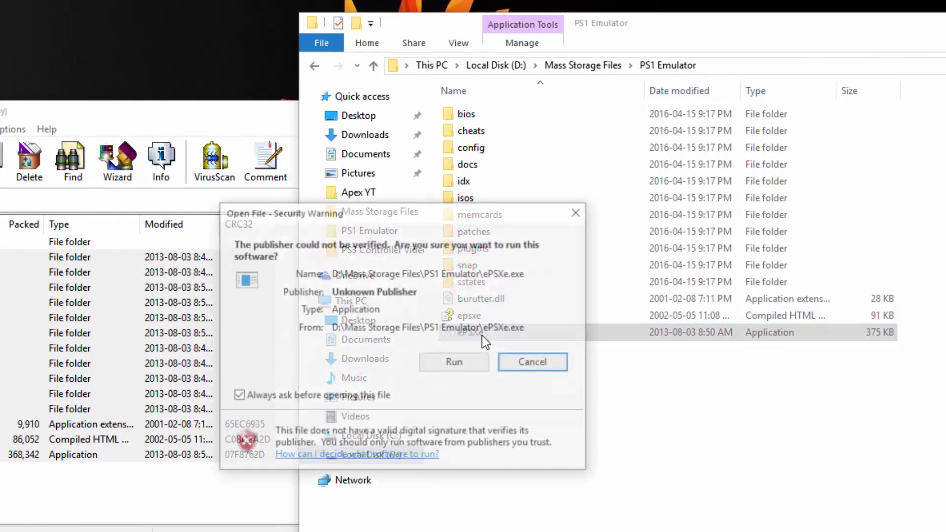
left_click(460, 361)
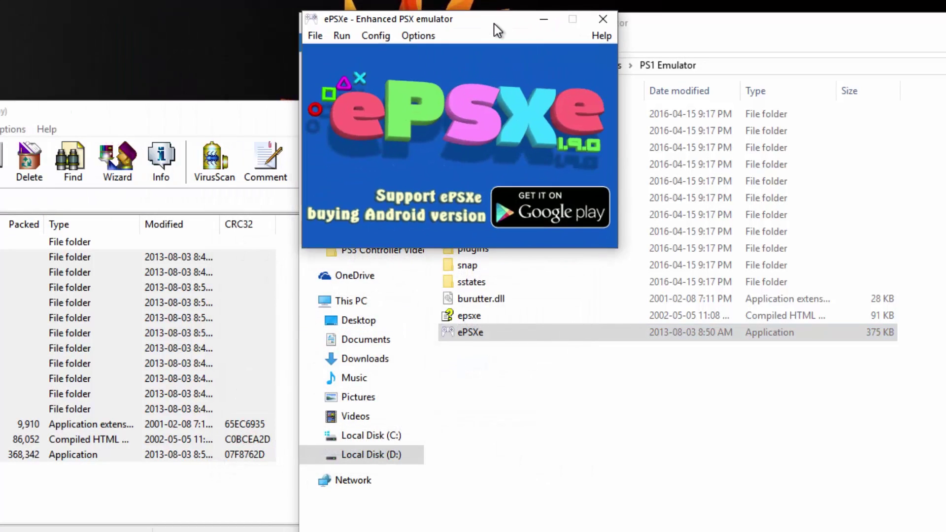
- Try to go through the Wizard Guide to configure the BIOS, and leave the wizard
left_click(373, 38)
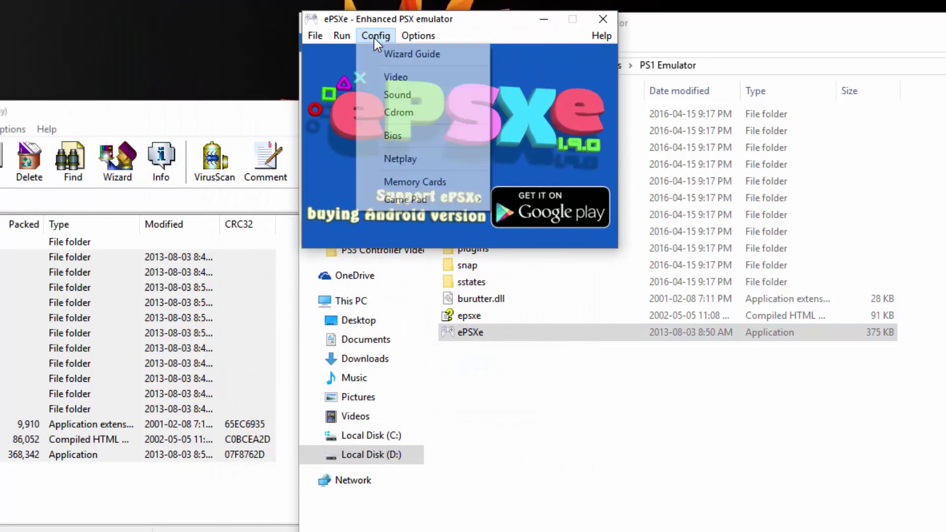
left_click(389, 52)
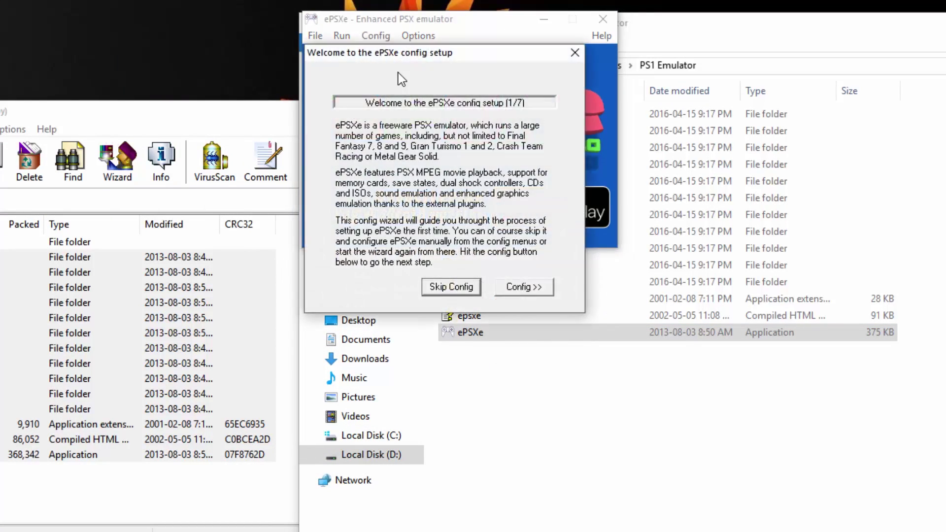
left_click(523, 286)
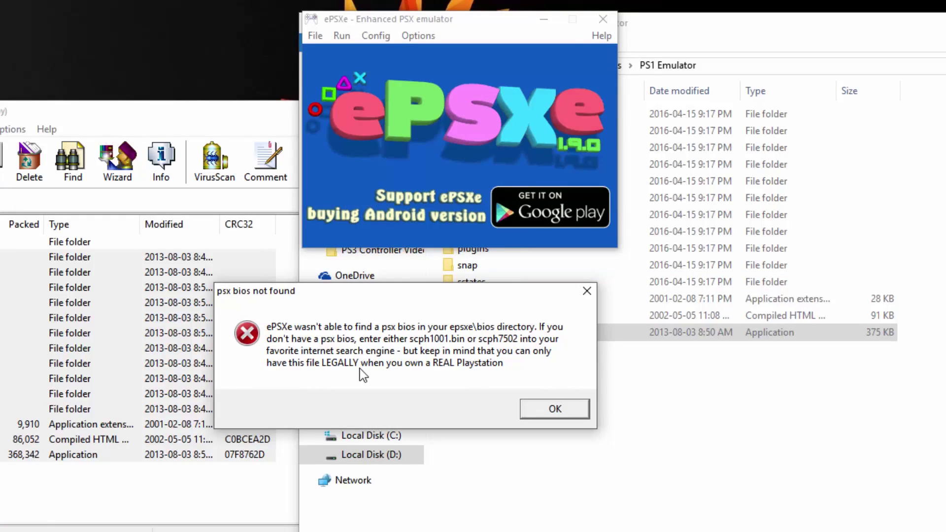
left_click(554, 418)
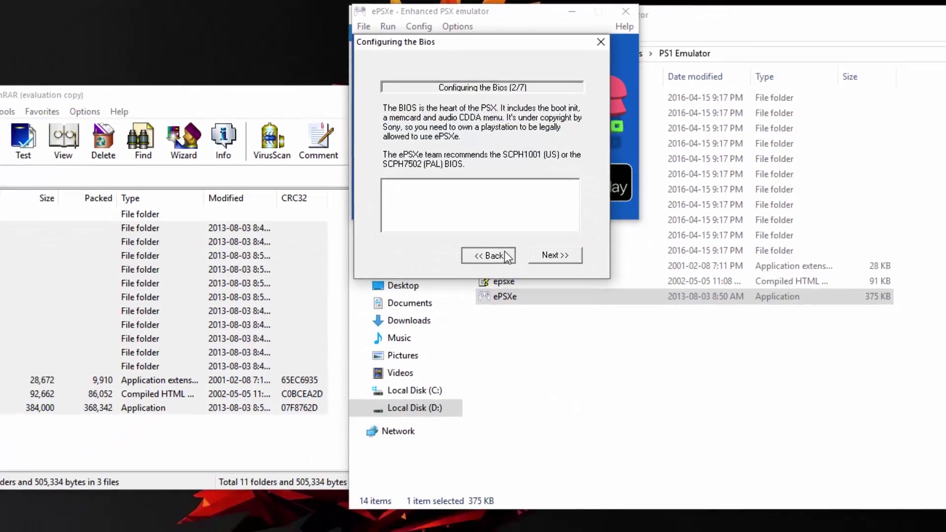
left_click(452, 287)
left_click(486, 143)
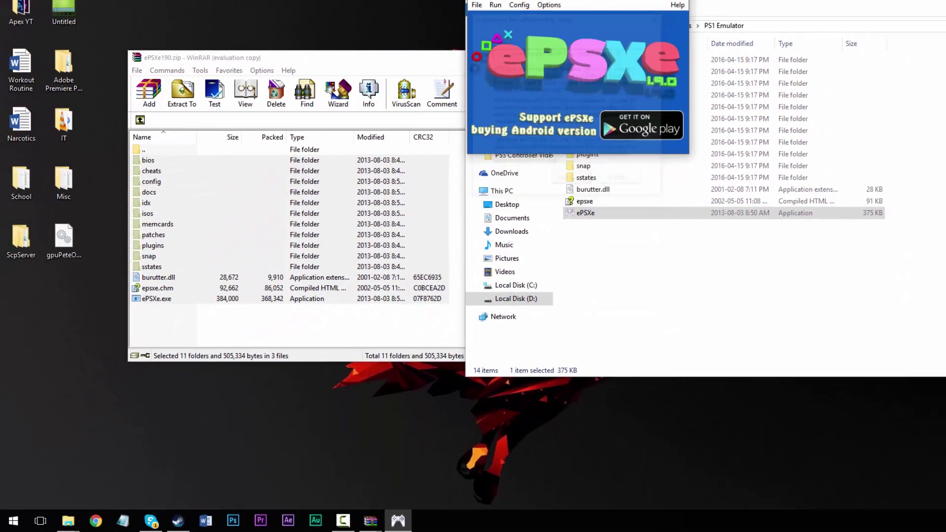
- Open the SCPH1001 ZIP archive from the Downloads folder, dismiss the WinRAR notice and select SCPH1001.BIN
left_click(781, 4)
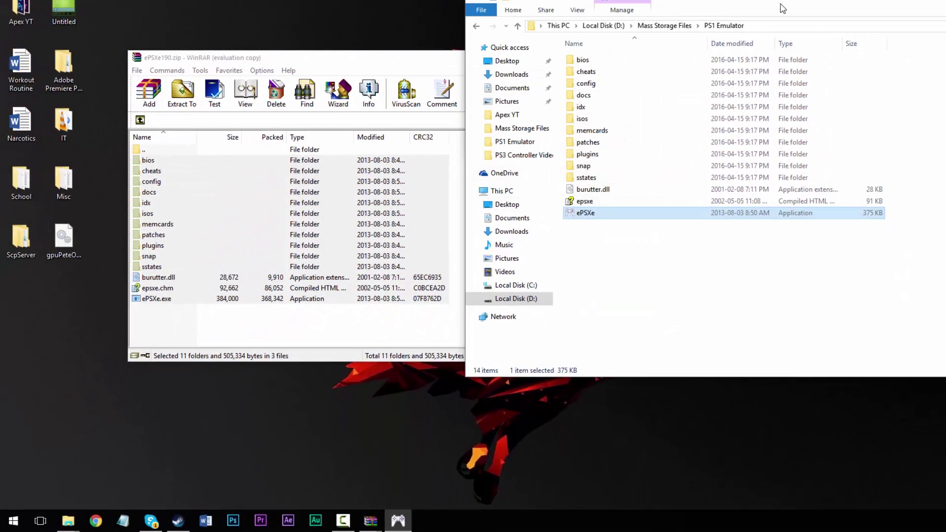
left_click(70, 520)
right_click(70, 520)
left_click(32, 252)
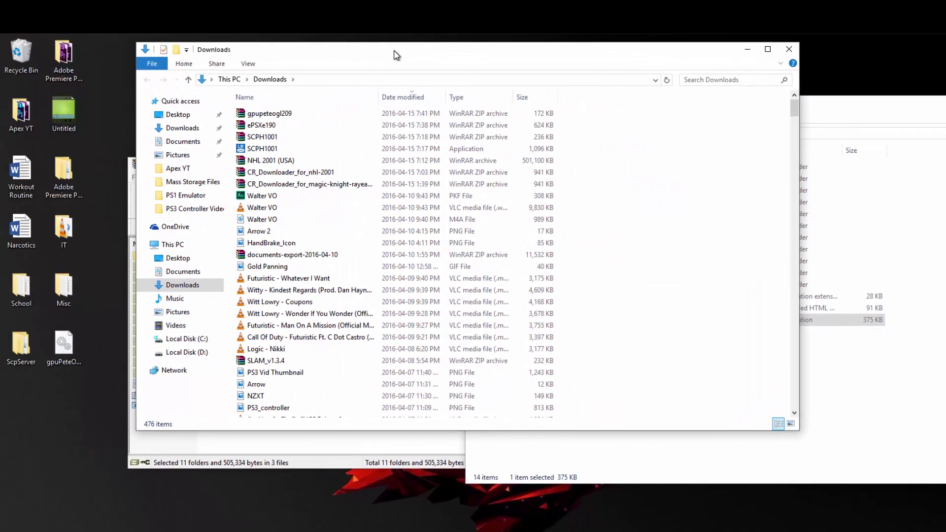
left_click(279, 137)
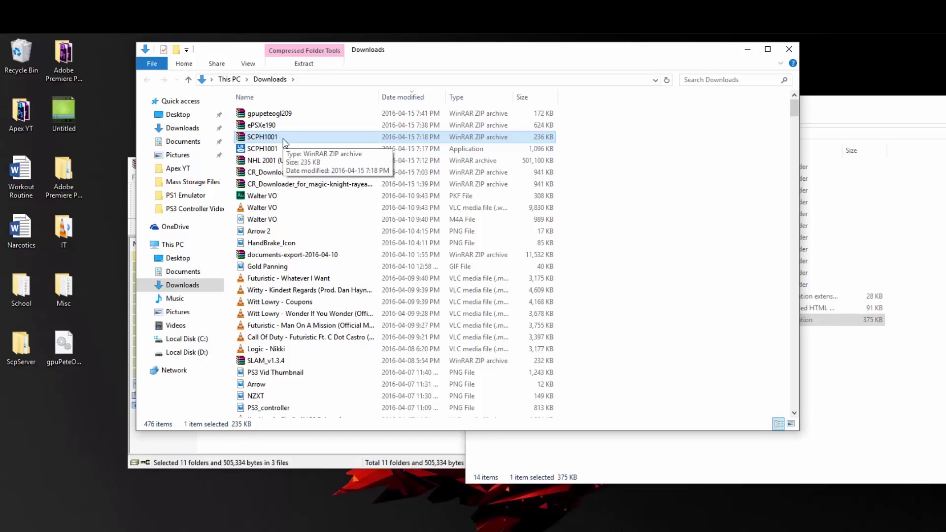
double_click(284, 138)
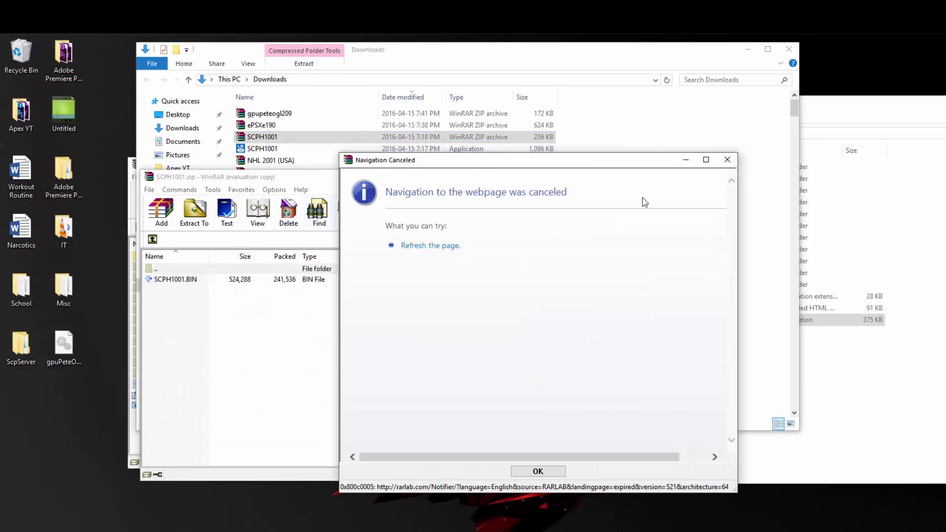
left_click(726, 161)
left_click(204, 279)
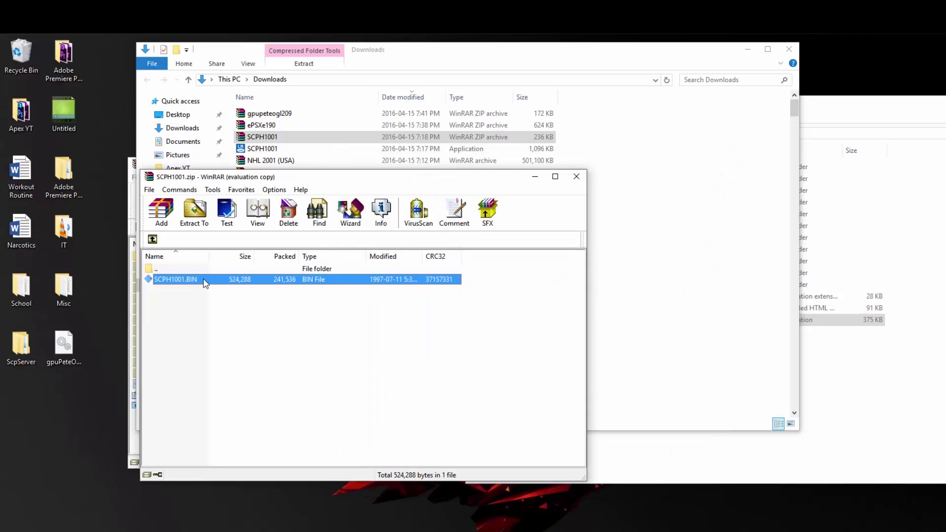
- Open the bios folder inside PS1 Emulator and delete its placeholder .me file
left_click_drag(839, 107, 855, 111)
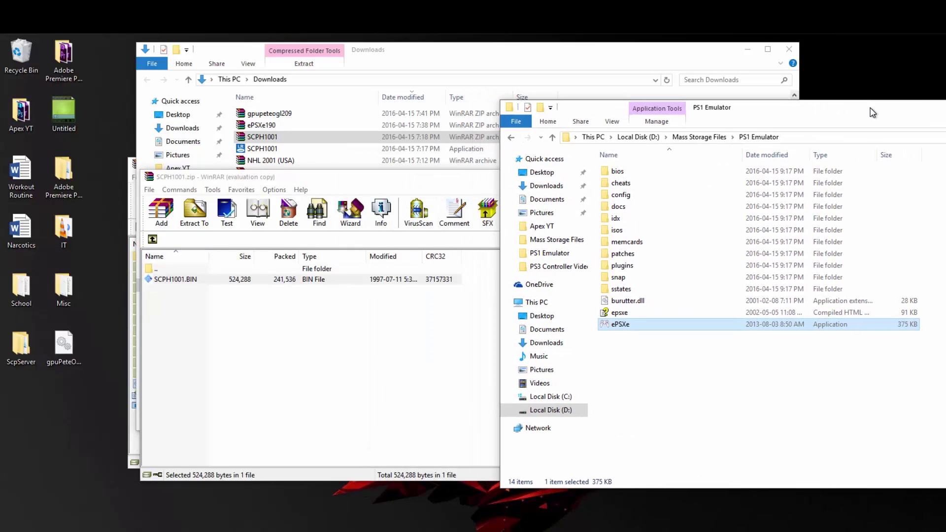
left_click(626, 173)
double_click(627, 173)
left_click(633, 171)
right_click(633, 171)
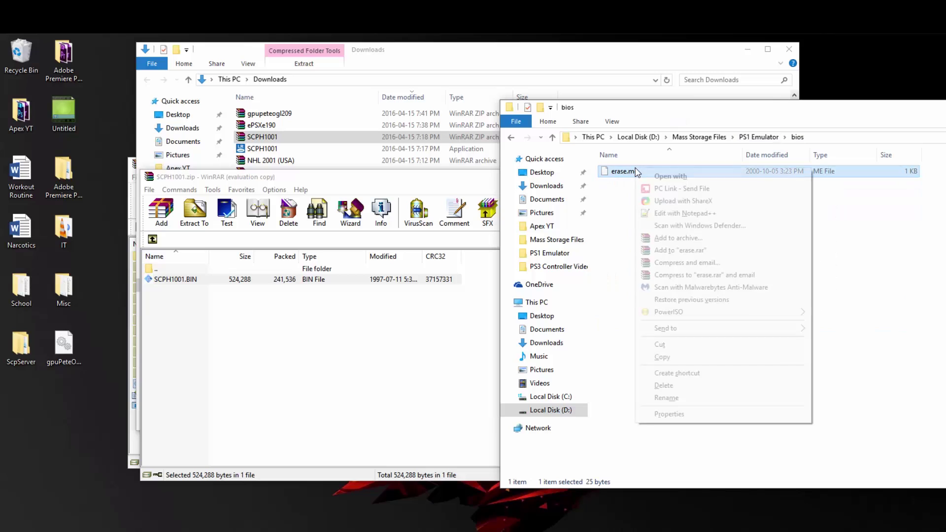
left_click(664, 385)
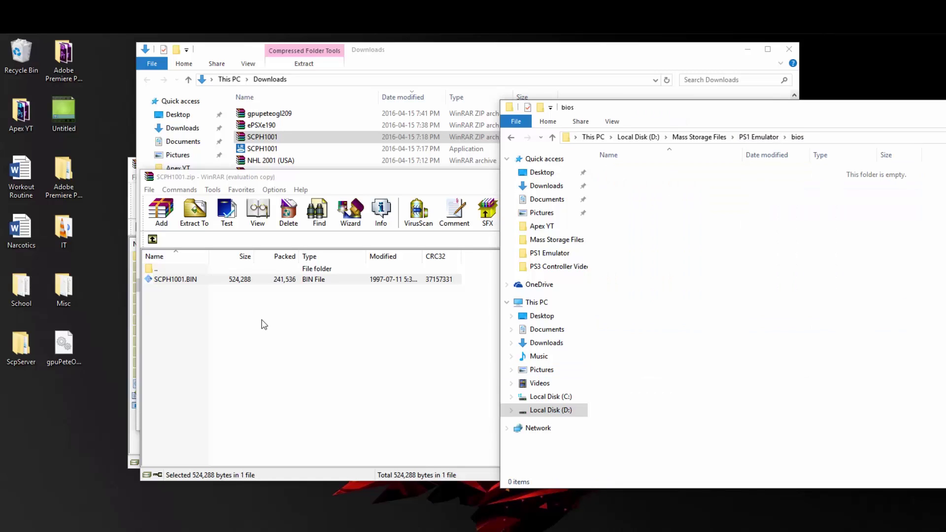
- Extract SCPH1001.BIN from the SCPH1001 archive into the emulator's bios folder
left_click(191, 291)
left_click(186, 280)
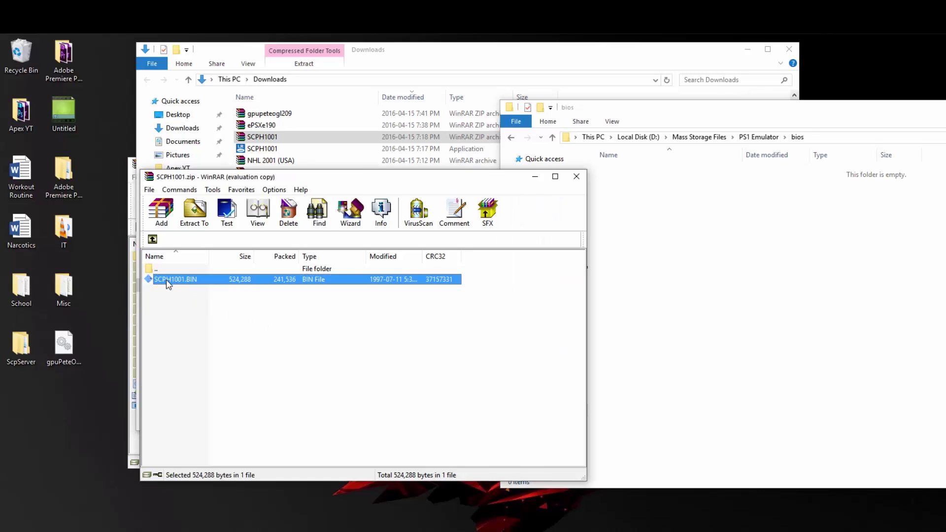
left_click_drag(165, 280, 699, 196)
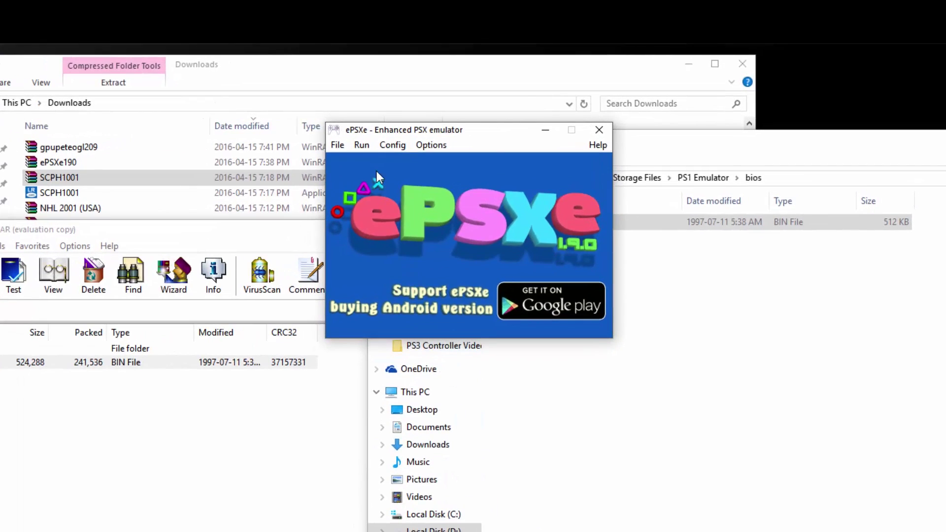
- Run the ePSXe Wizard Guide again and accept the scph1001 - USA (Recommended) BIOS
left_click(519, 115)
left_click(401, 160)
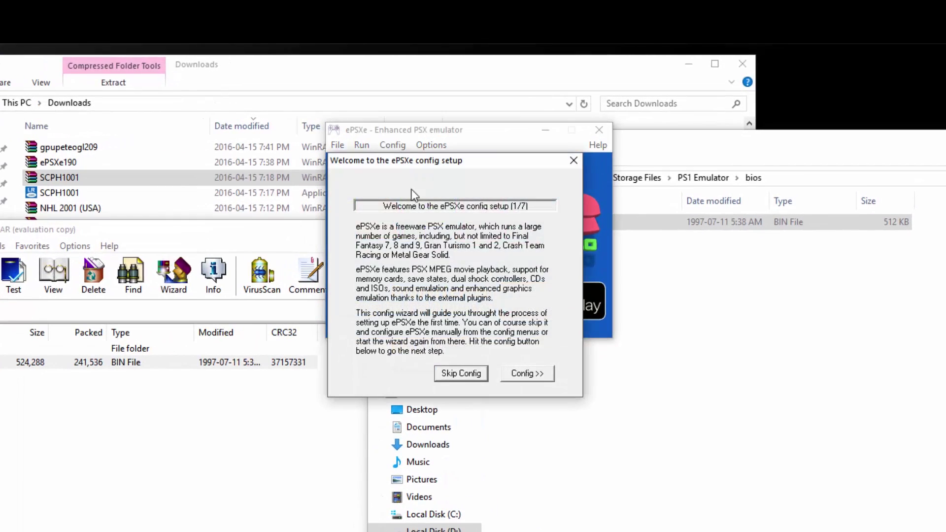
left_click(519, 375)
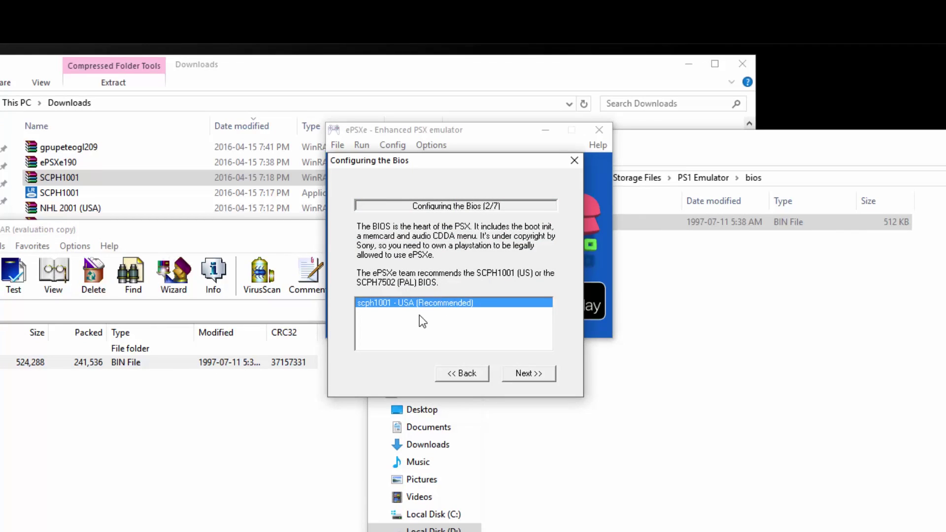
left_click(521, 377)
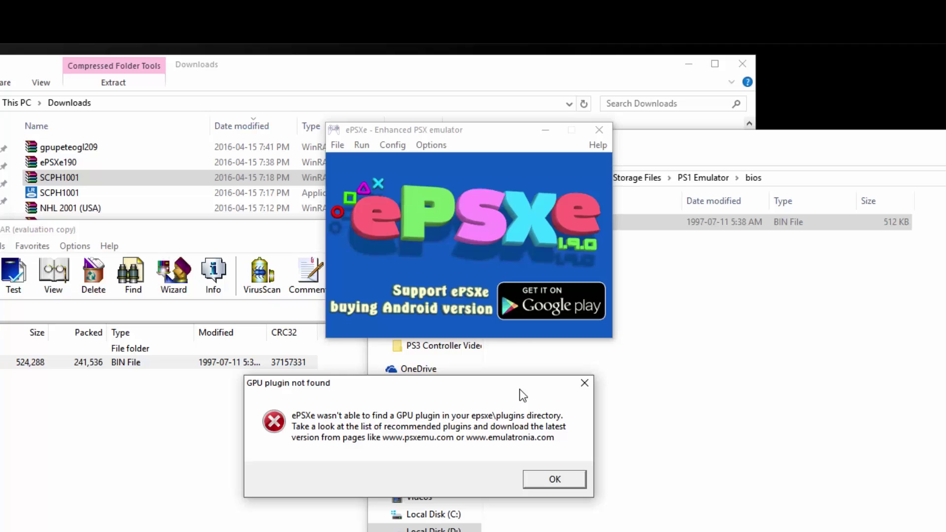
- Dismiss the GPU plugin error, close the wizard, and open the gpupeteogl209 archive from Downloads with its gpuPeteOpenGL2 file selected
left_click(583, 386)
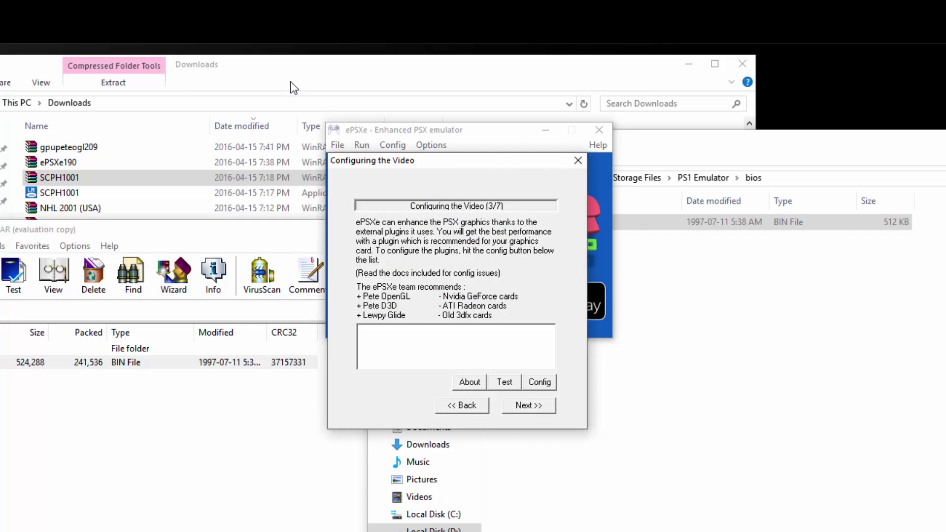
left_click(577, 161)
left_click(306, 69)
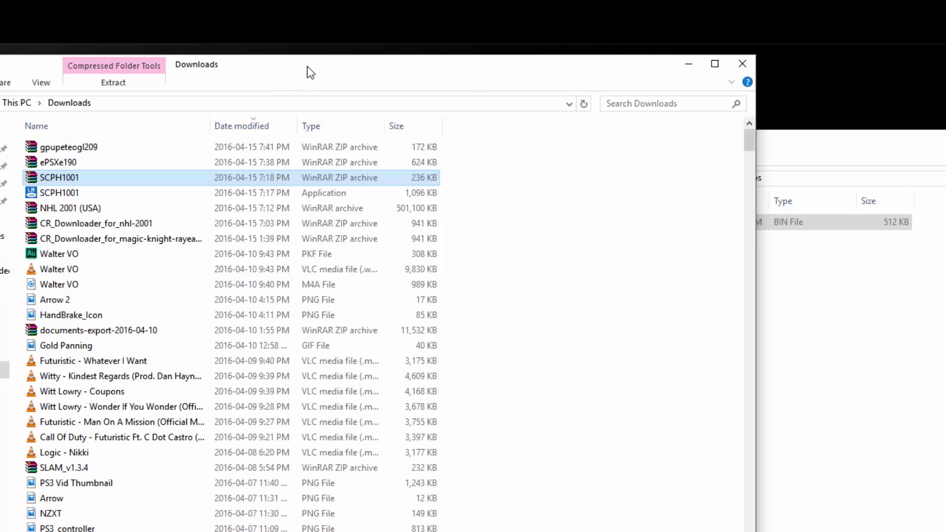
left_click(99, 149)
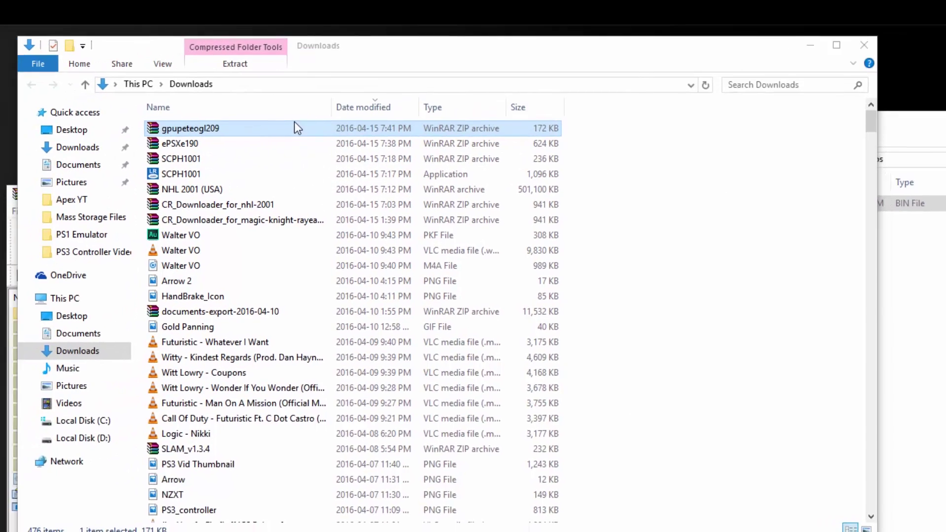
double_click(177, 147)
left_click_drag(377, 50, 591, 125)
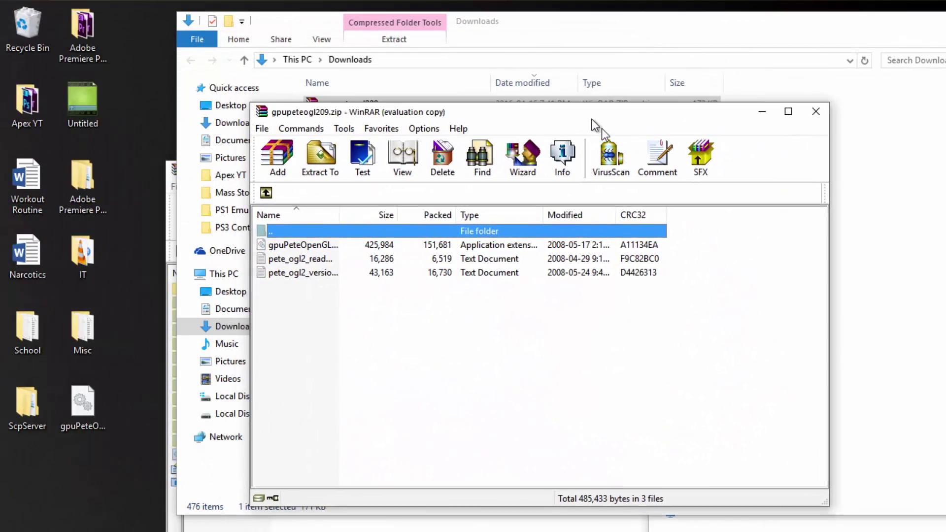
left_click(656, 258)
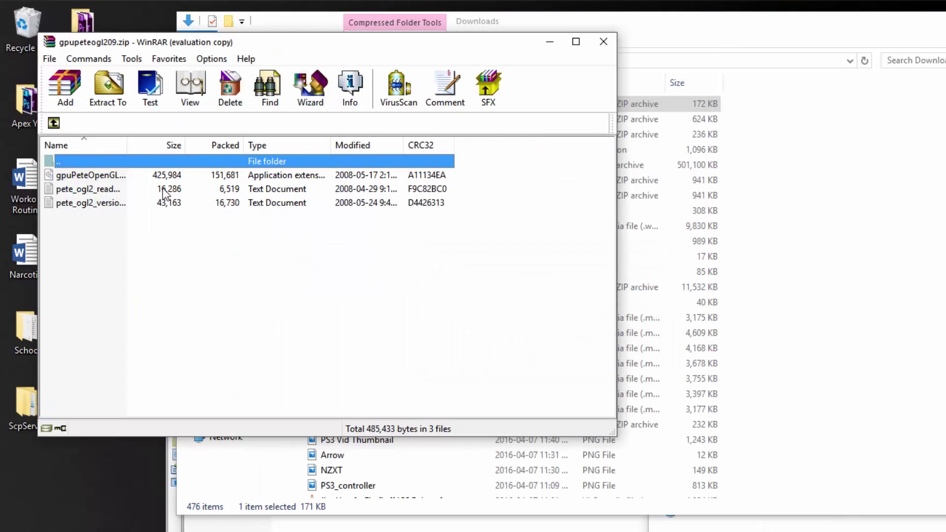
left_click(139, 176)
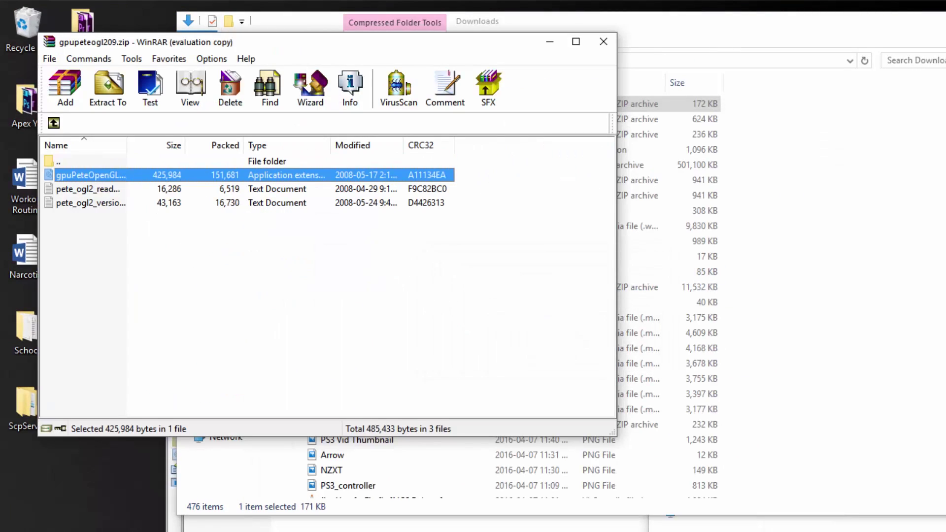
- Delete remove.me from the emulator's plugins folder and extract gpuPeteOpenGL2.dll from the gpupeteogl209 archive into that folder
key("alt+Tab")
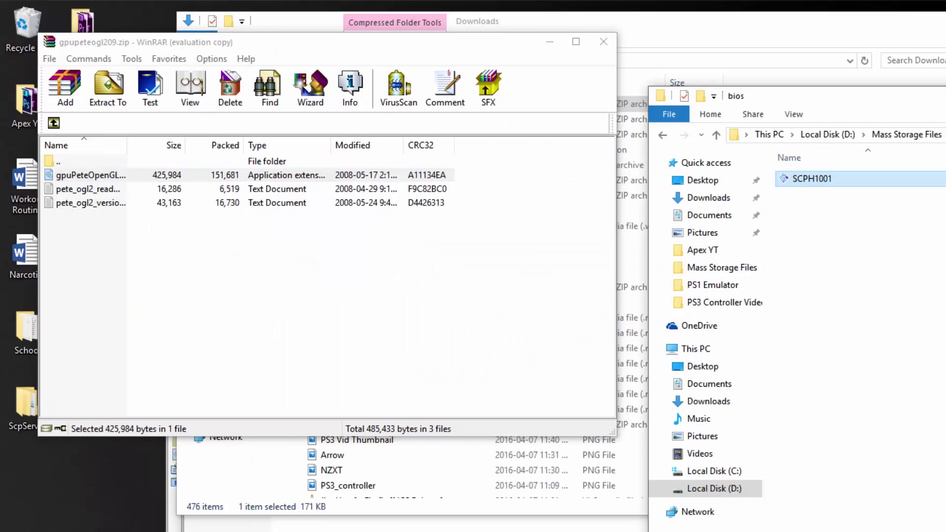
left_click(663, 135)
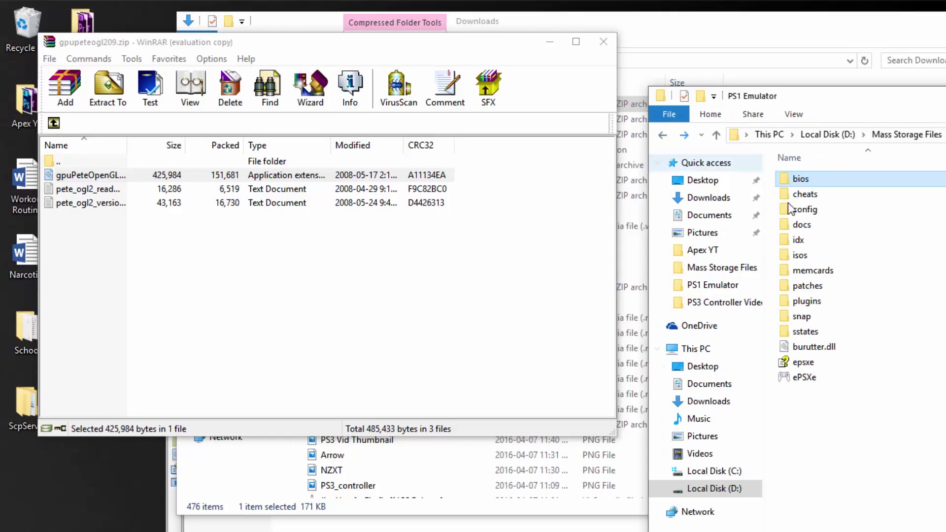
double_click(811, 301)
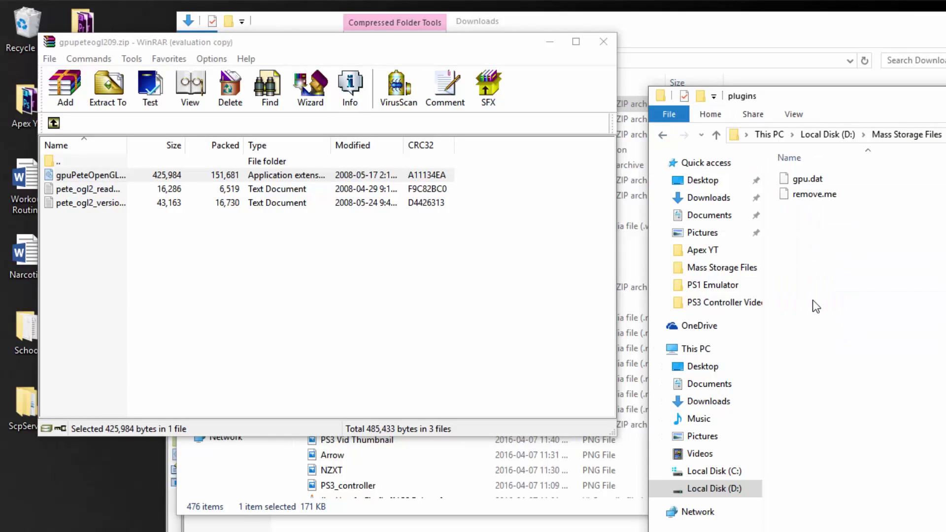
right_click(815, 192)
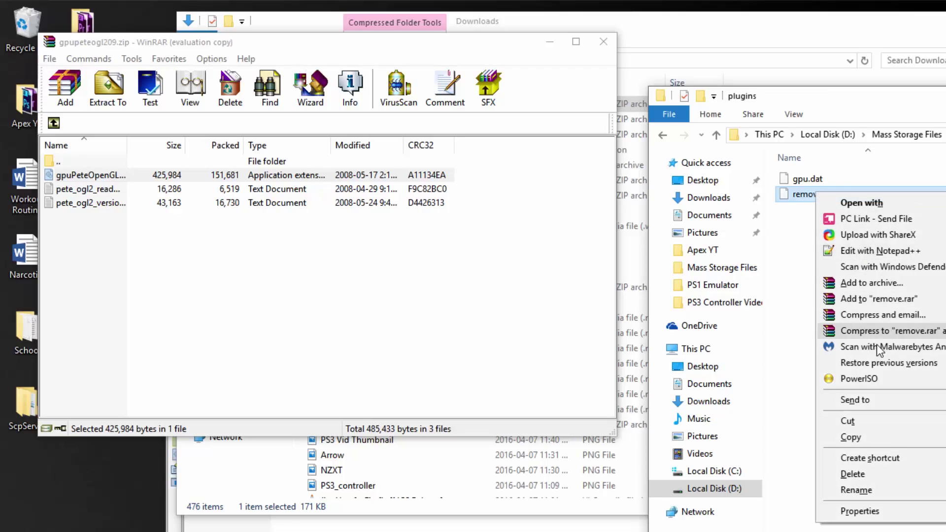
left_click(852, 474)
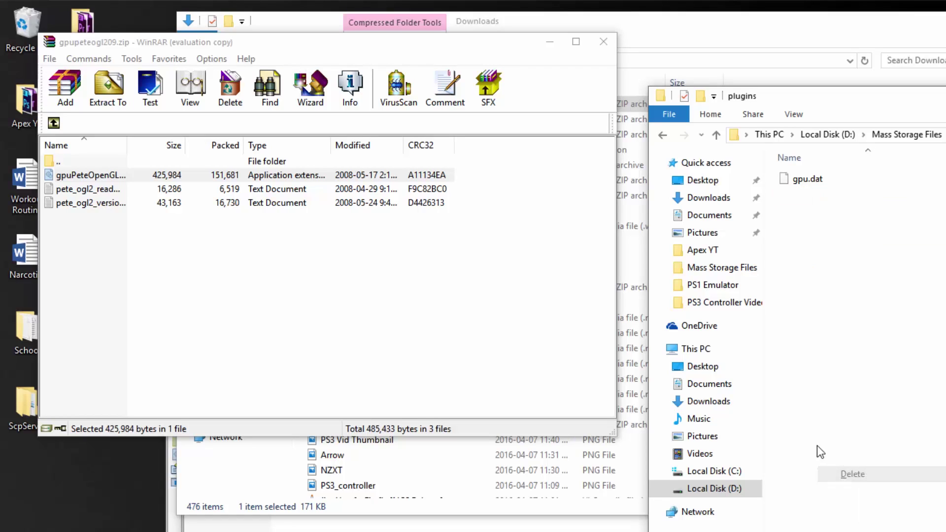
left_click(132, 265)
left_click_drag(106, 177, 870, 284)
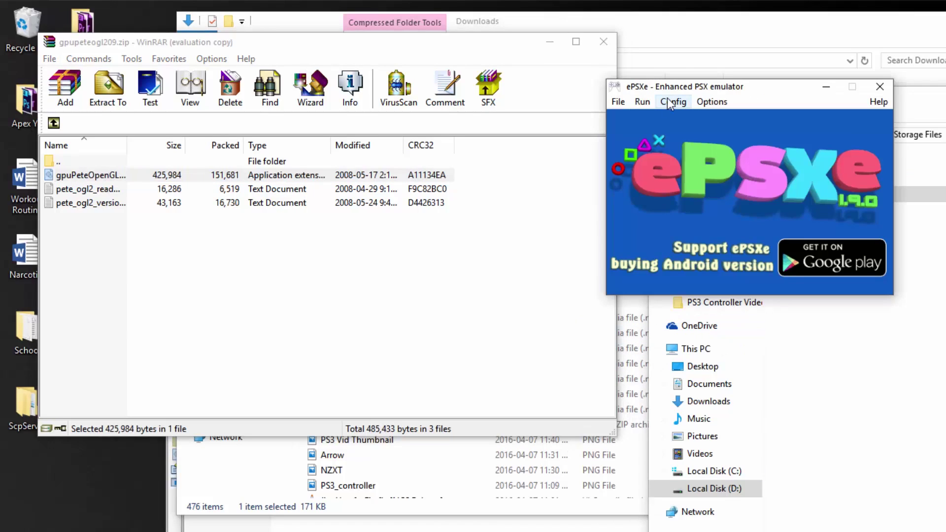
- Run the ePSXe configuration wizard again and accept Pete's OpenGL2 Driver 2.9 as the video plugin
left_click(669, 102)
left_click(680, 112)
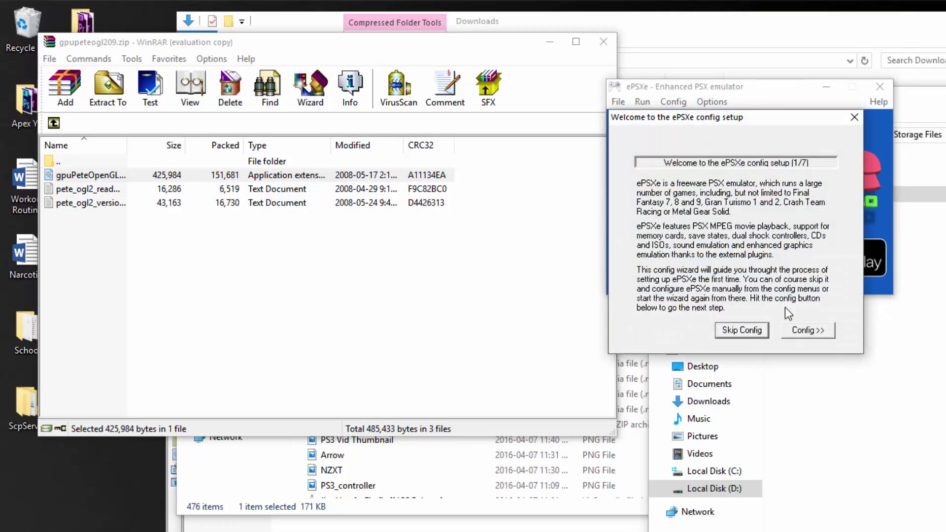
left_click(793, 334)
left_click(796, 334)
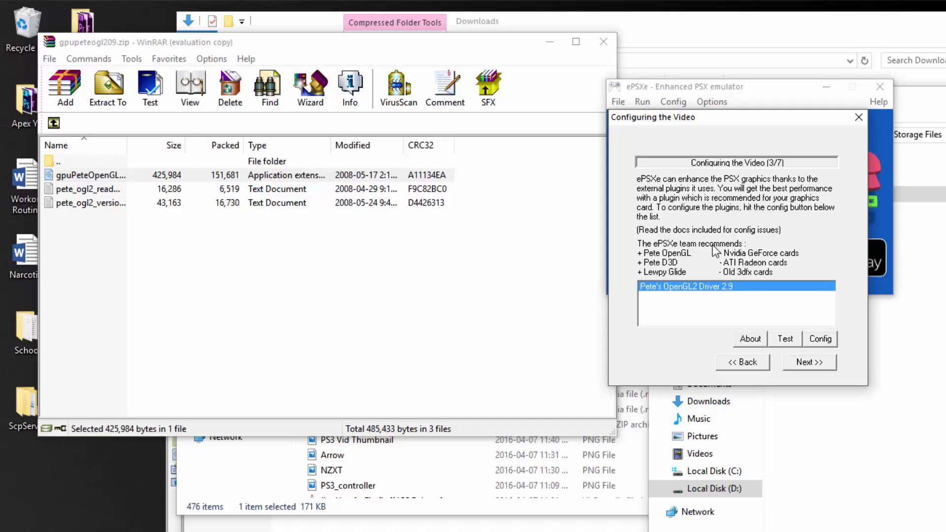
left_click(810, 363)
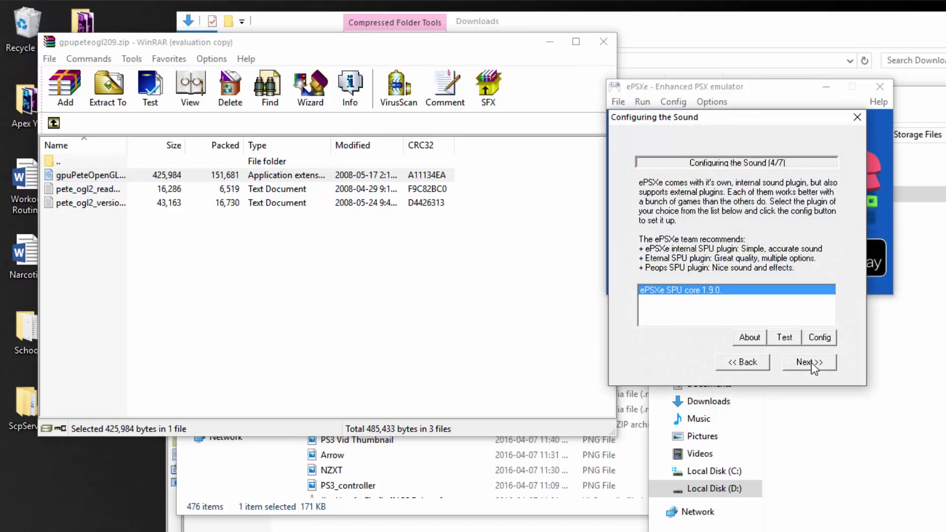
- Accept ePSXe SPU core 1.9.0 for sound, keep the remaining wizard defaults, and finish the configuration
left_click(810, 363)
left_click(813, 347)
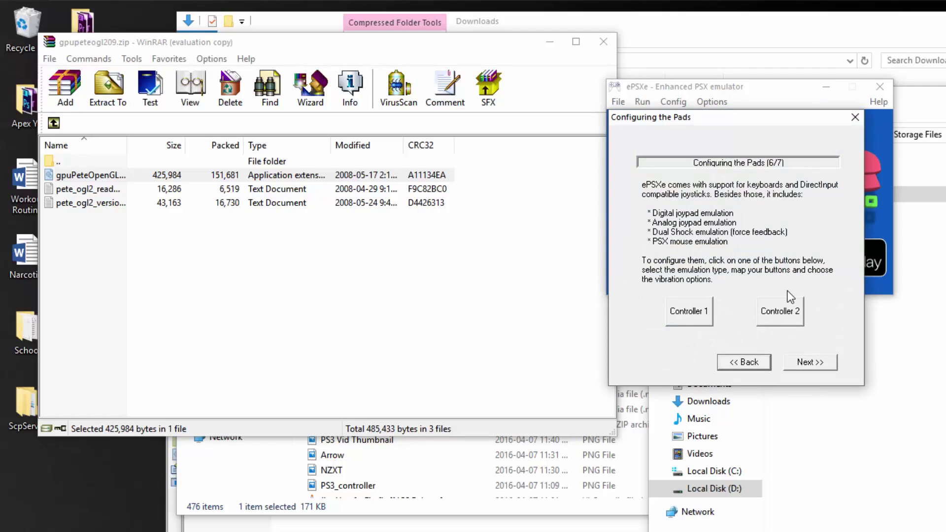
left_click(809, 363)
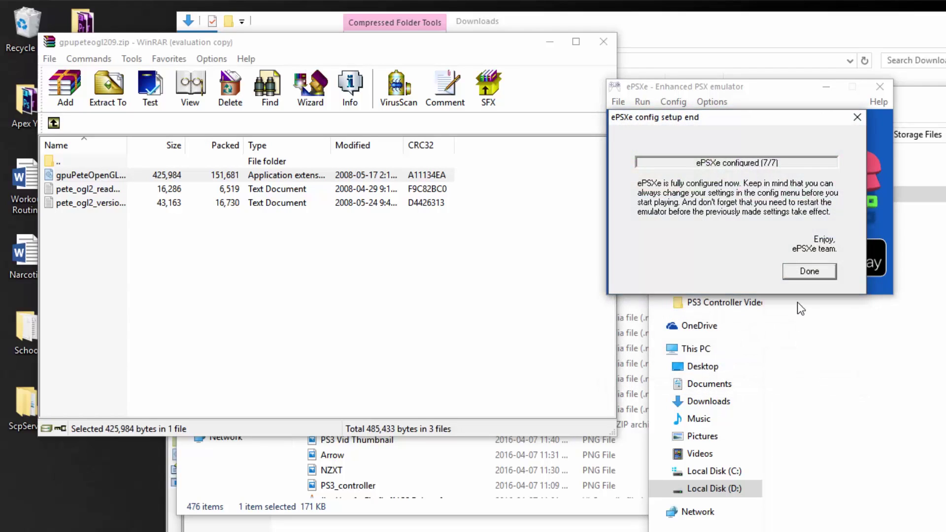
left_click(799, 273)
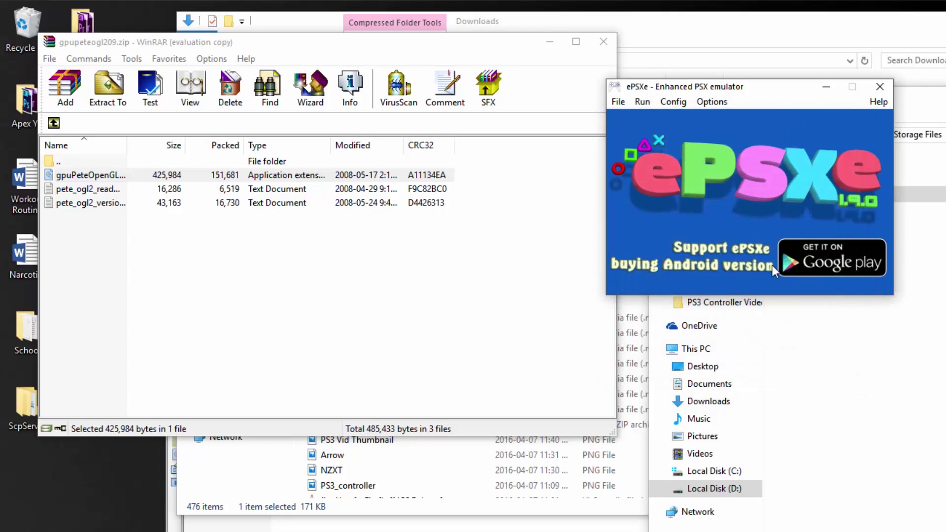
- Minimize the gpupeteogl209 archive, open the NHL 2001 (USA) archive from Downloads and dismiss the WinRAR license notice
left_click(778, 30)
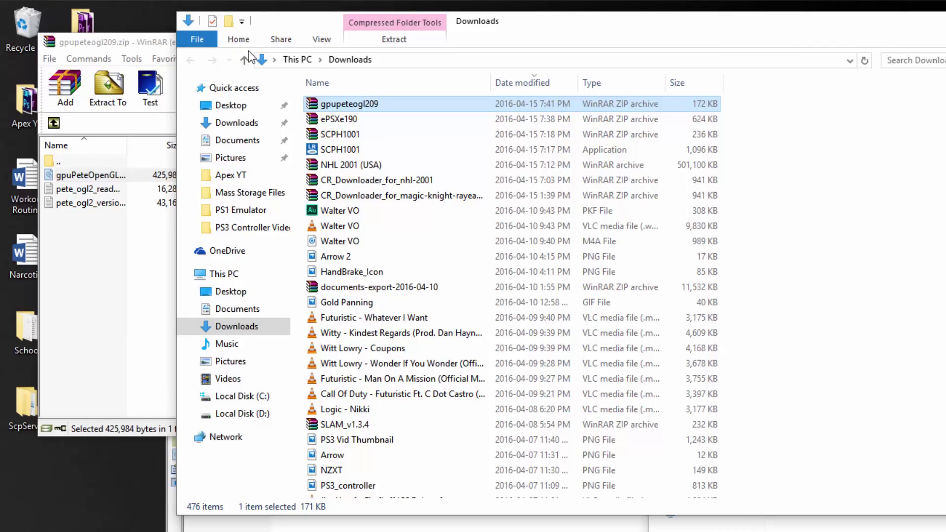
left_click(96, 38)
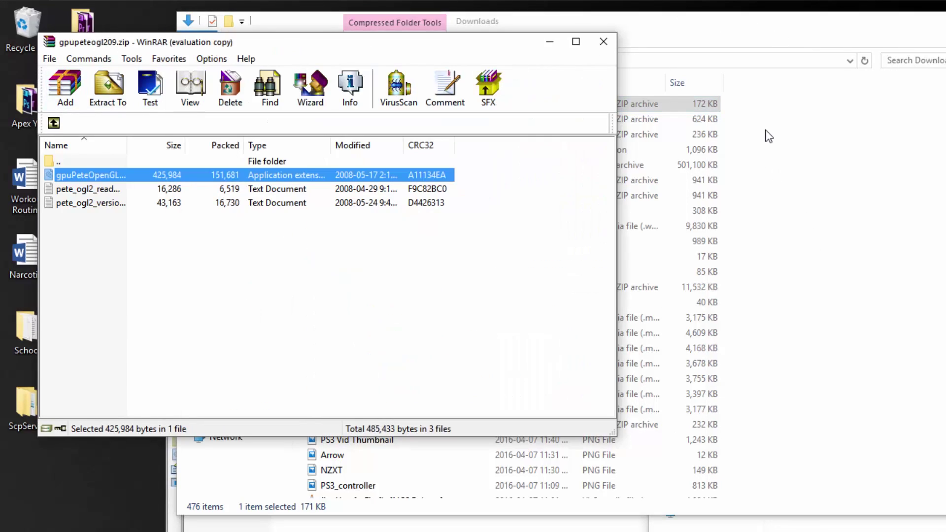
left_click(547, 42)
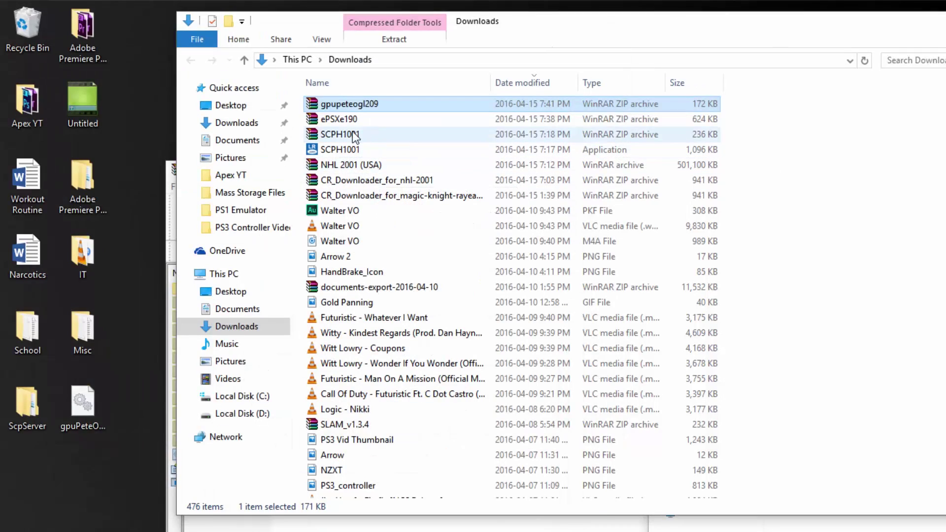
left_click(354, 121)
left_click(359, 164)
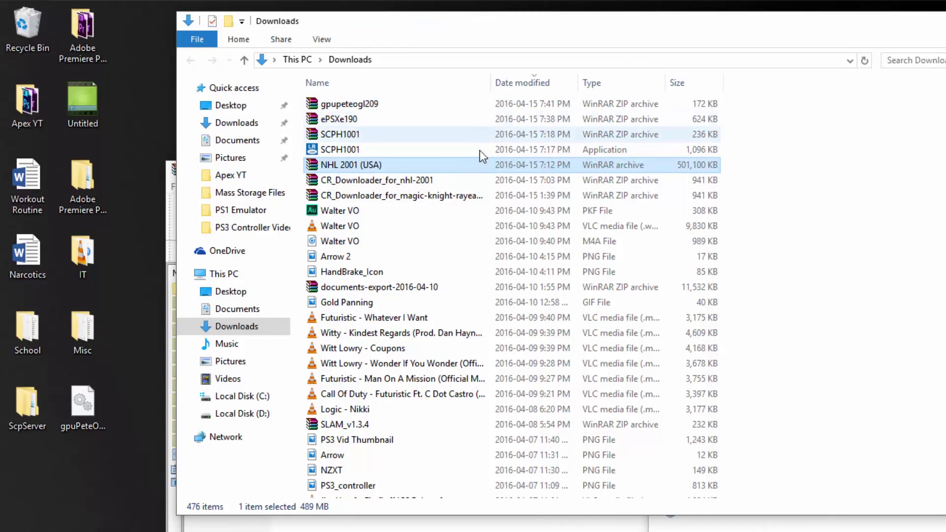
double_click(384, 164)
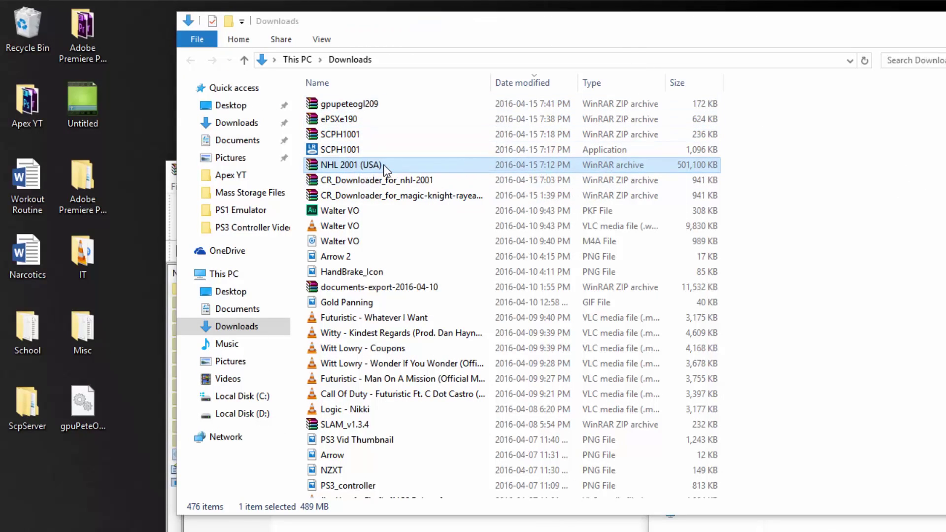
left_click_drag(477, 66, 611, 137)
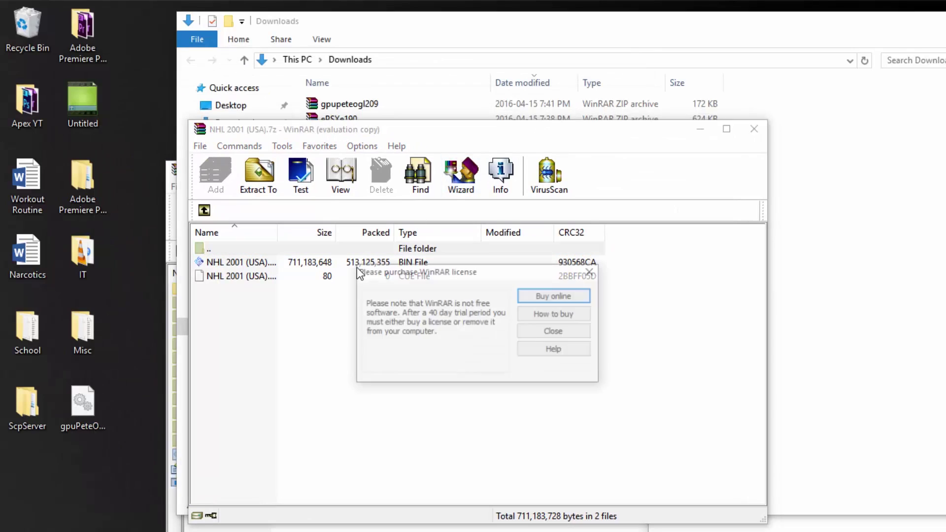
left_click(592, 271)
- Open Local Disk (D:) and locate the extracted NHL 2001 (USA) BIN file
key("alt+Tab")
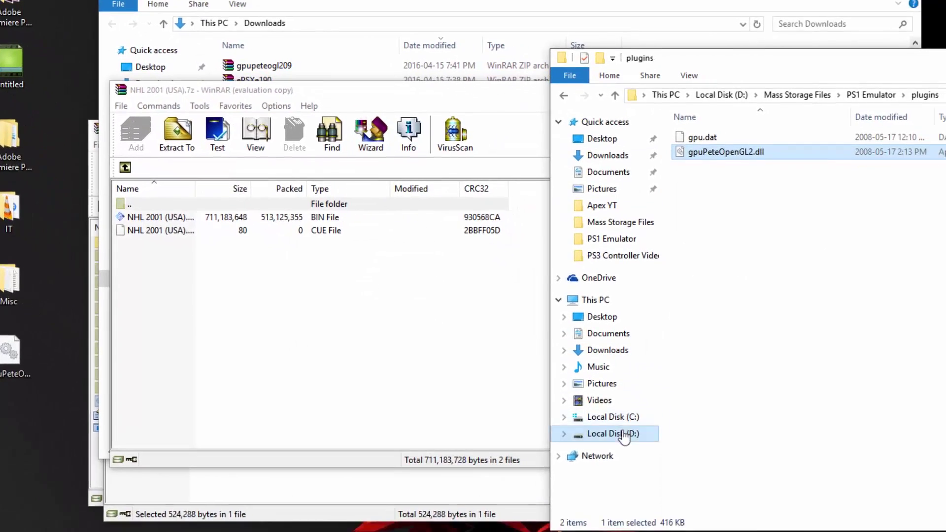
left_click(714, 487)
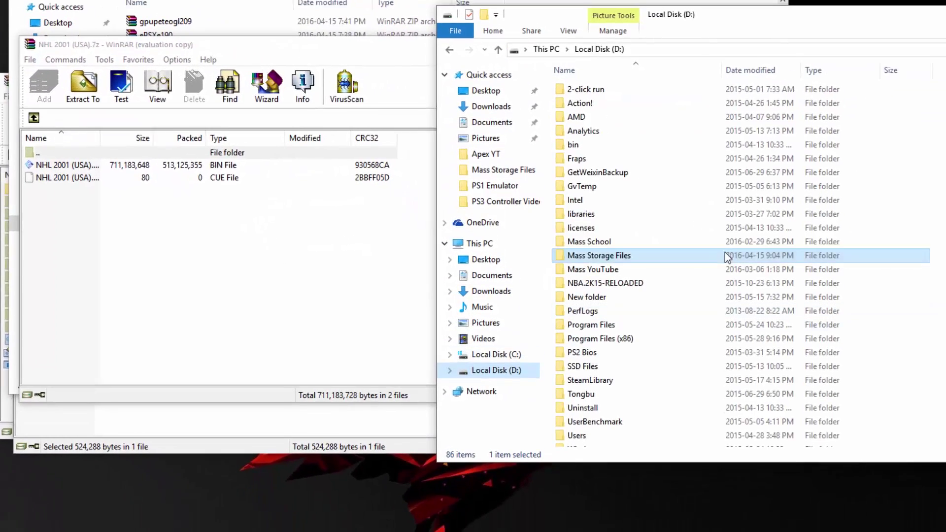
scroll(707, 244, "down", 12)
scroll(695, 241, "down", 8)
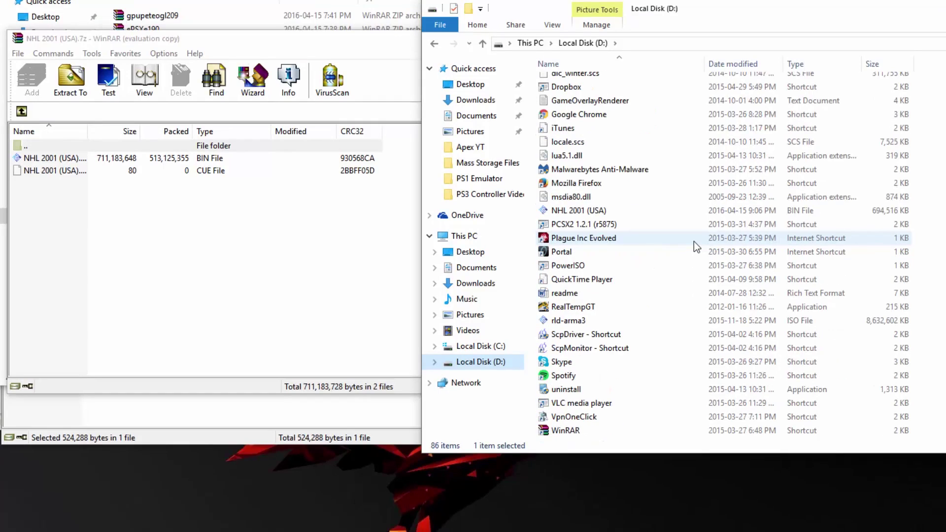
scroll(599, 318, "up", 8)
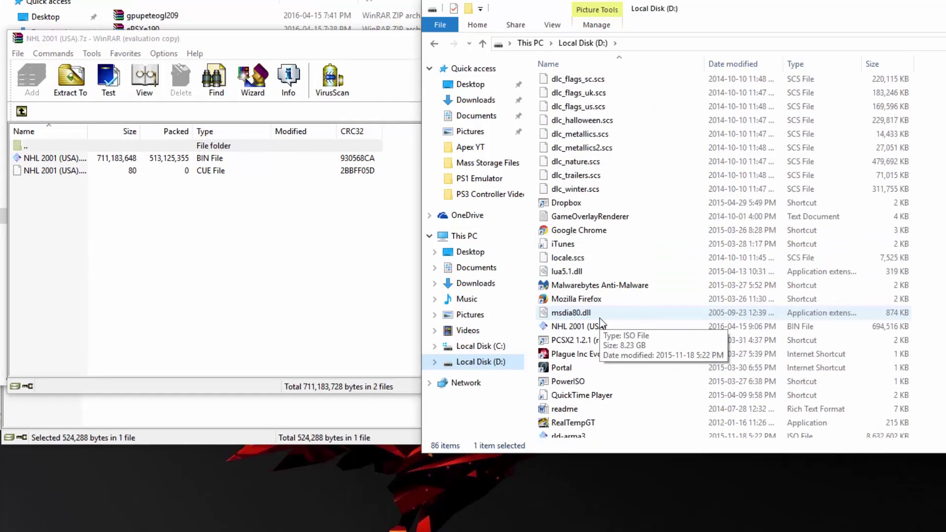
scroll(599, 321, "up", 4)
scroll(599, 321, "down", 11)
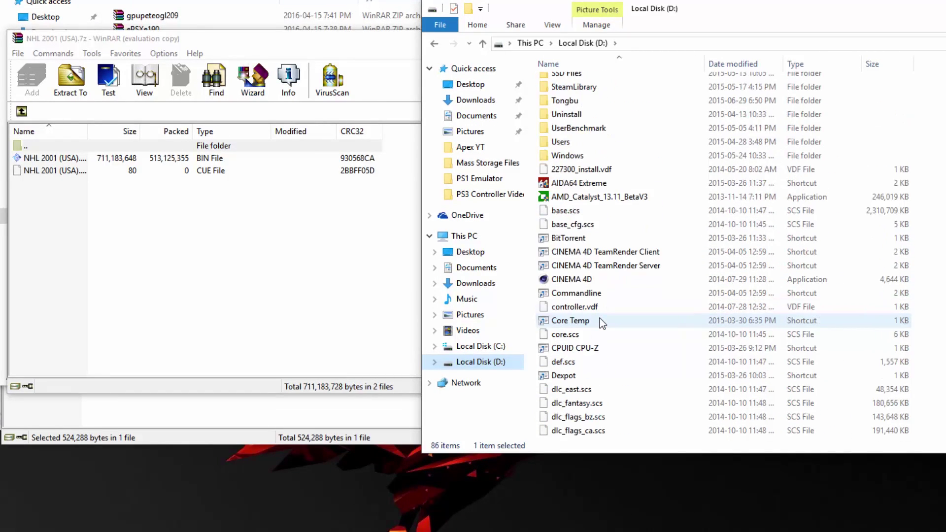
scroll(599, 321, "down", 2)
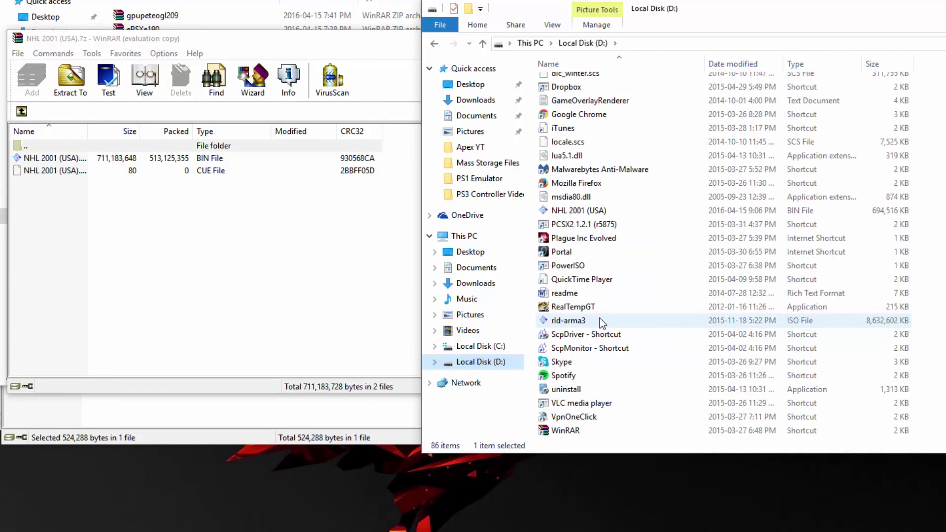
- Choose ePSXe as the app for opening the NHL 2001 (USA) BIN file
left_click(574, 211)
right_click(573, 213)
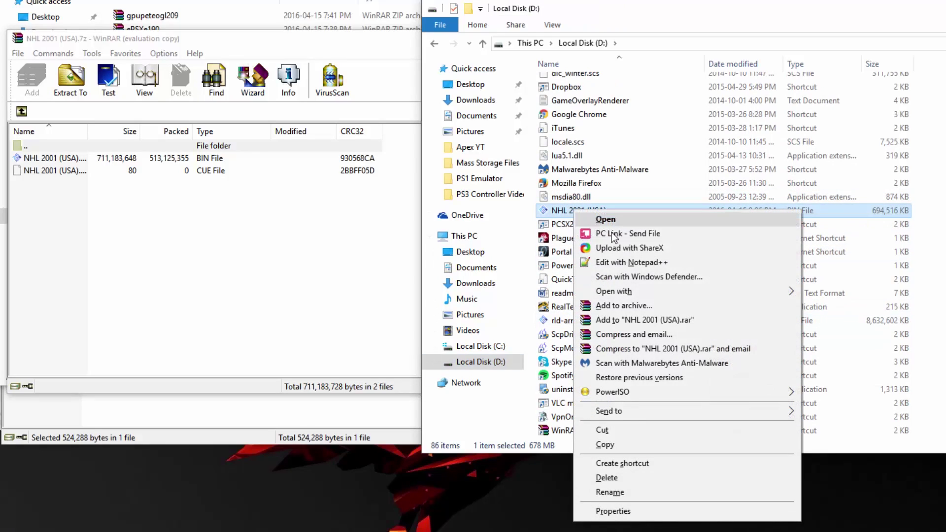
mouse_move(640, 294)
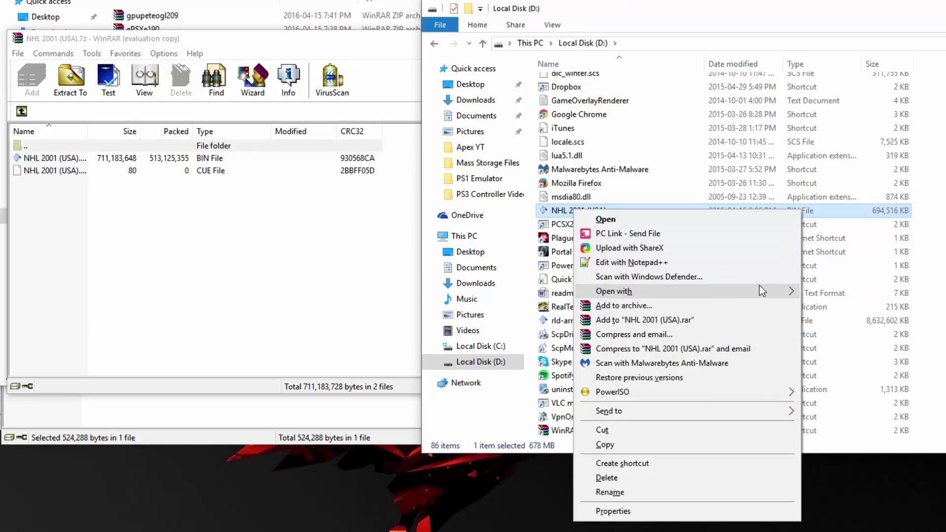
left_click(836, 312)
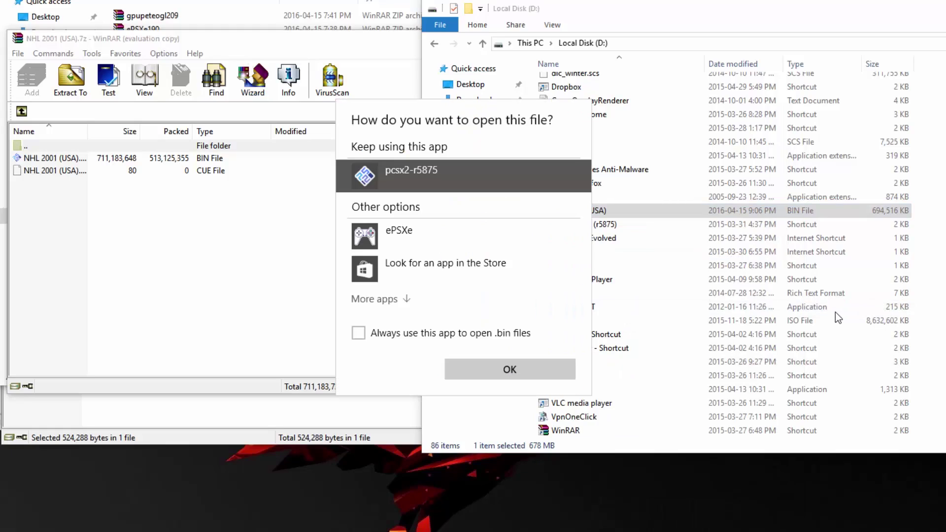
left_click(436, 243)
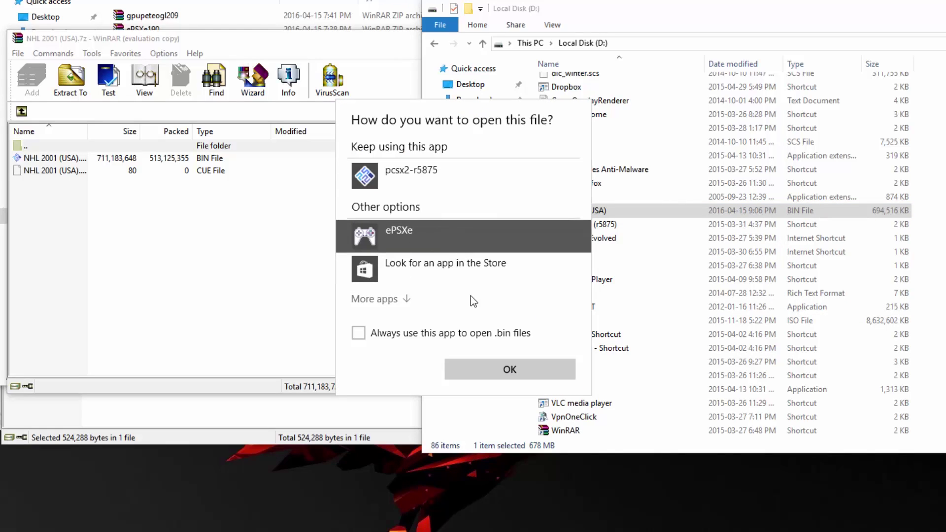